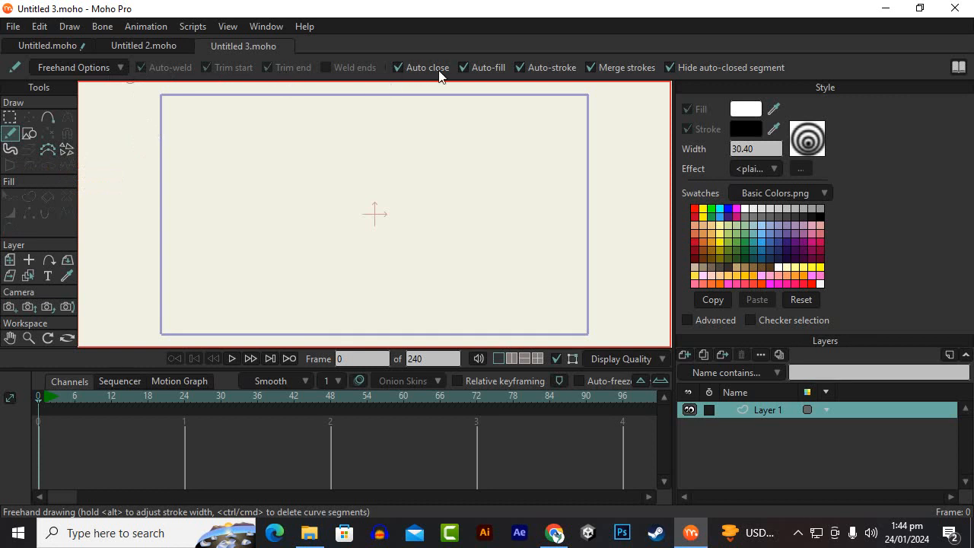
- Turn off Auto close, Auto-stroke, Merge strokes, Trim end and Auto-weld for freehand drawing, keeping Auto-fill on
{"action": "left_click", "coordinate": [397, 68]}
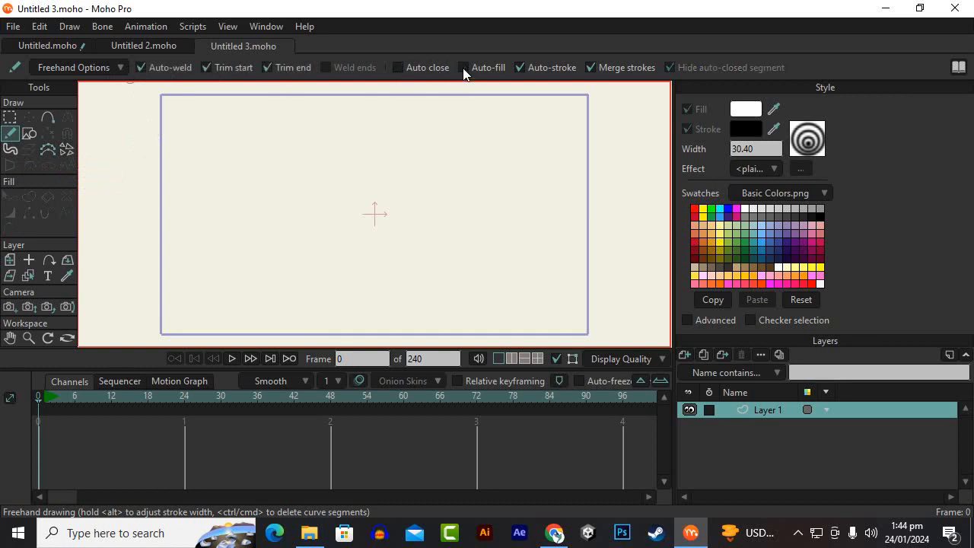
{"action": "left_click", "coordinate": [521, 68]}
{"action": "left_click", "coordinate": [592, 68]}
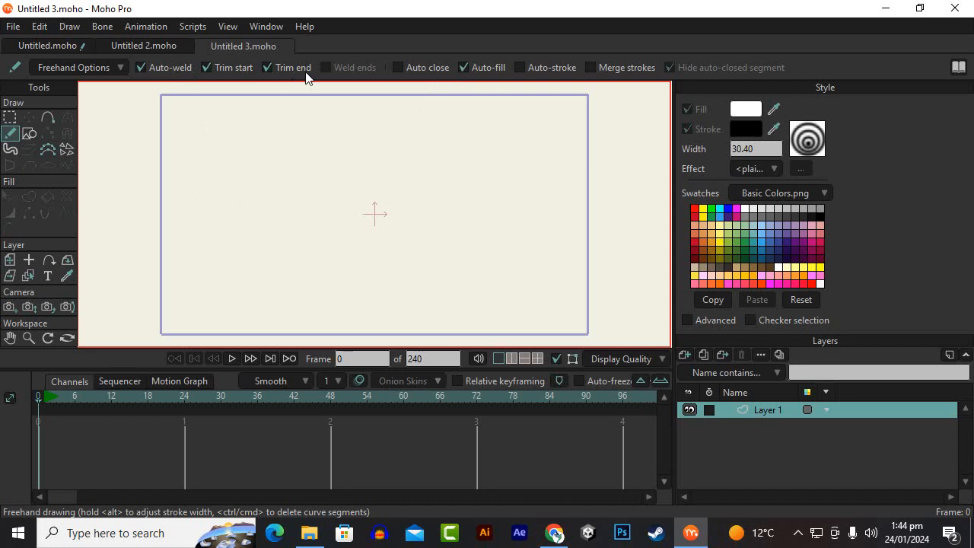
{"action": "left_click", "coordinate": [268, 69]}
{"action": "left_click", "coordinate": [140, 67]}
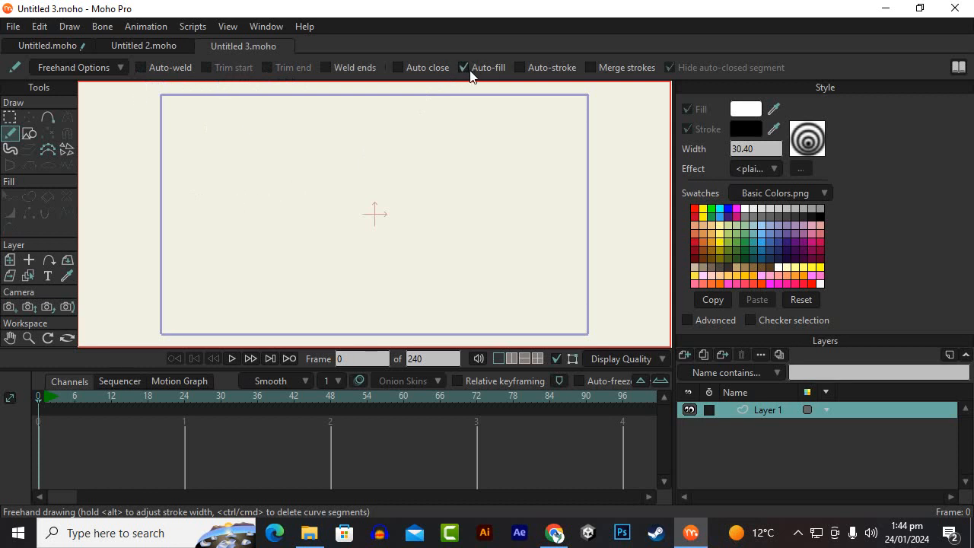
- Draw a wavy freehand curve without a stroke across the upper middle of the canvas
{"action": "mouse_move", "coordinate": [222, 188]}
{"action": "left_mouse_down"}
{"action": "mouse_move", "coordinate": [284, 215]}
{"action": "mouse_move", "coordinate": [354, 170]}
{"action": "mouse_move", "coordinate": [404, 185]}
{"action": "mouse_move", "coordinate": [419, 166]}
{"action": "left_mouse_up"}
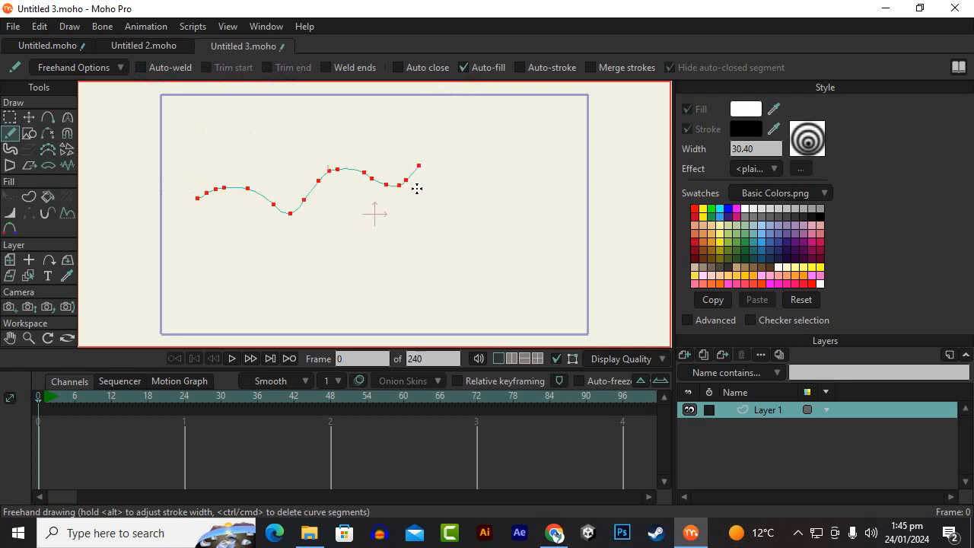
{"action": "scroll", "coordinate": [415, 160], "scroll_direction": "up", "scroll_amount": 5}
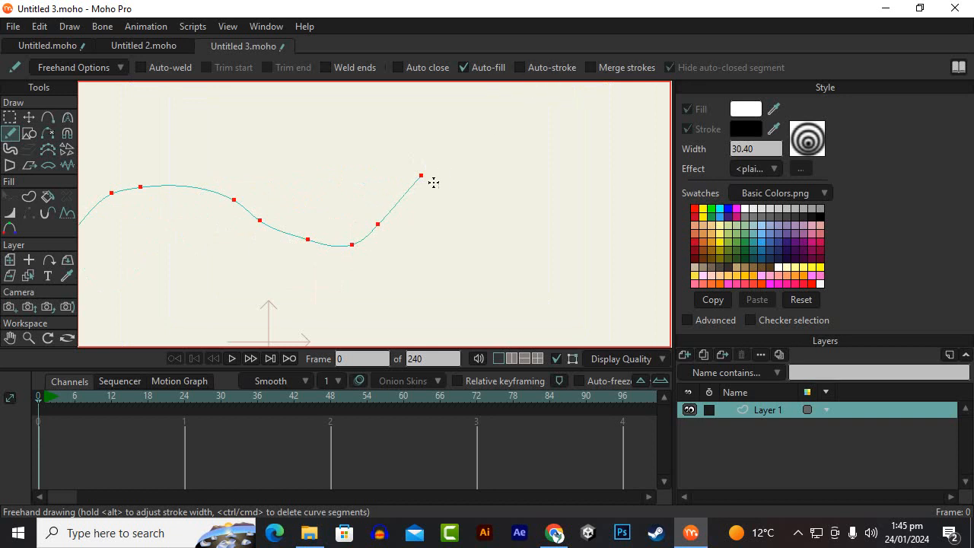
{"action": "scroll", "coordinate": [428, 187], "scroll_direction": "up", "scroll_amount": 4}
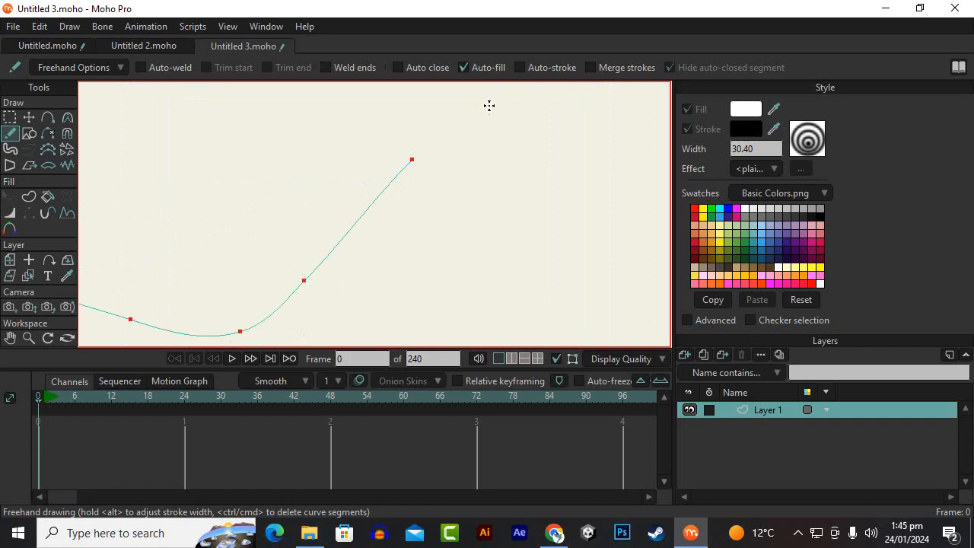
{"action": "scroll", "coordinate": [522, 166], "scroll_direction": "down", "scroll_amount": 4}
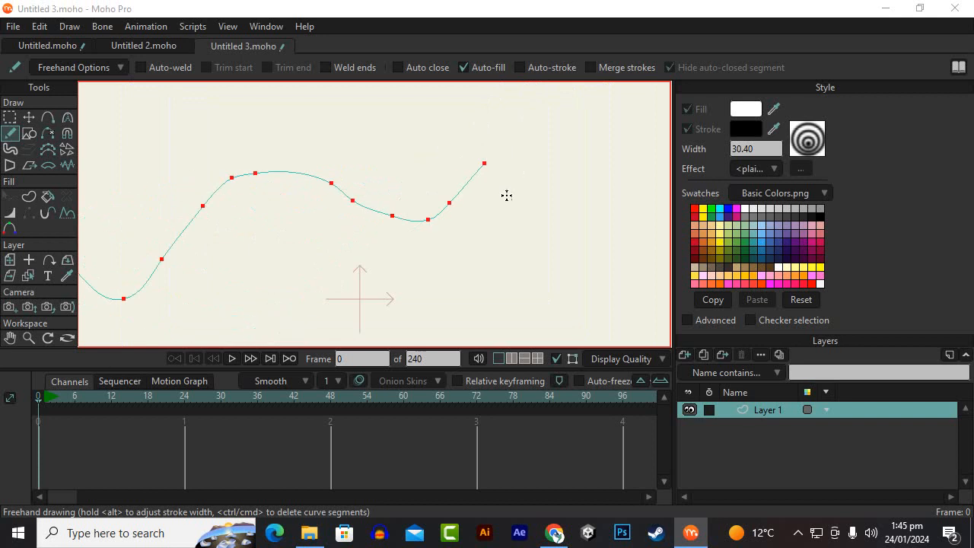
{"action": "scroll", "coordinate": [507, 196], "scroll_direction": "up", "scroll_amount": 1}
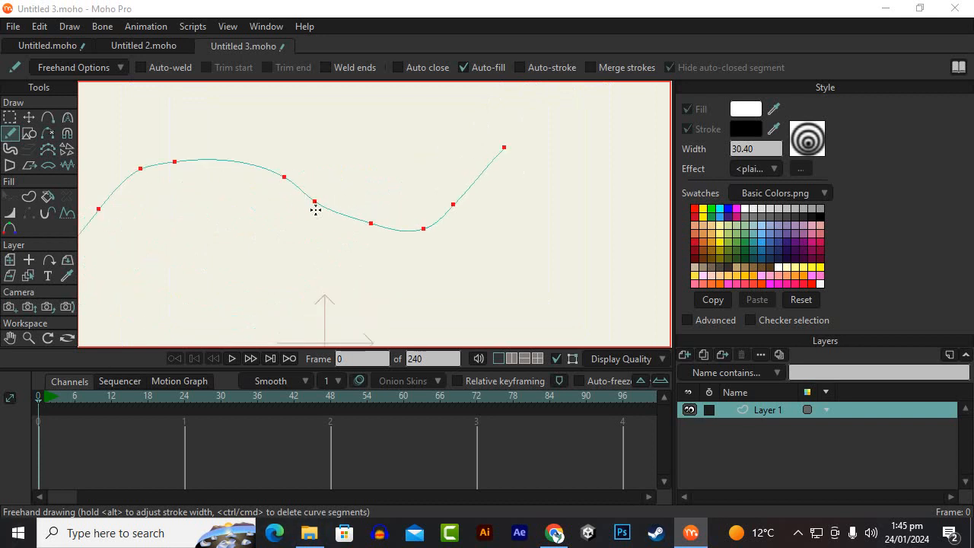
- Move one point in the curve's right-hand valley downward with the Transform Points tool to deepen the dip
{"action": "left_click", "coordinate": [28, 119]}
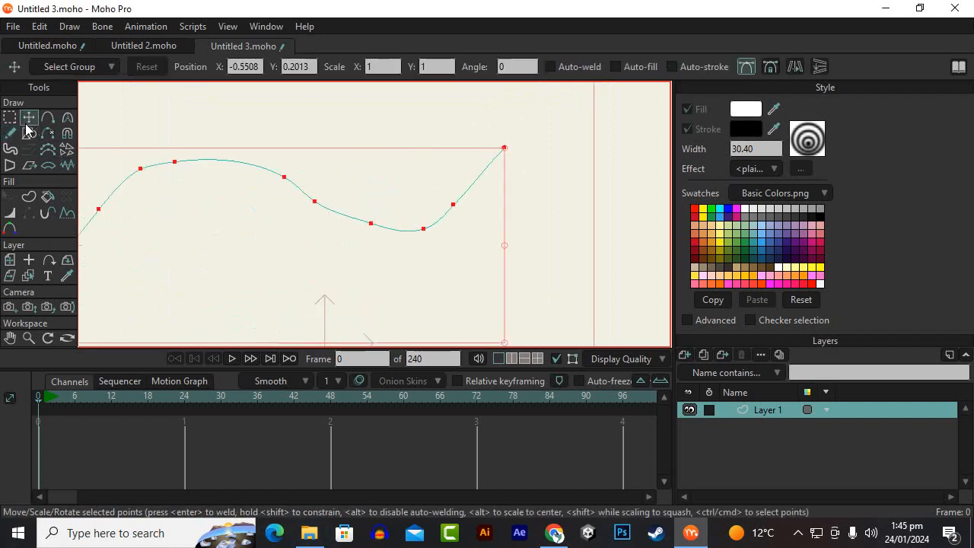
{"action": "left_click", "coordinate": [371, 224]}
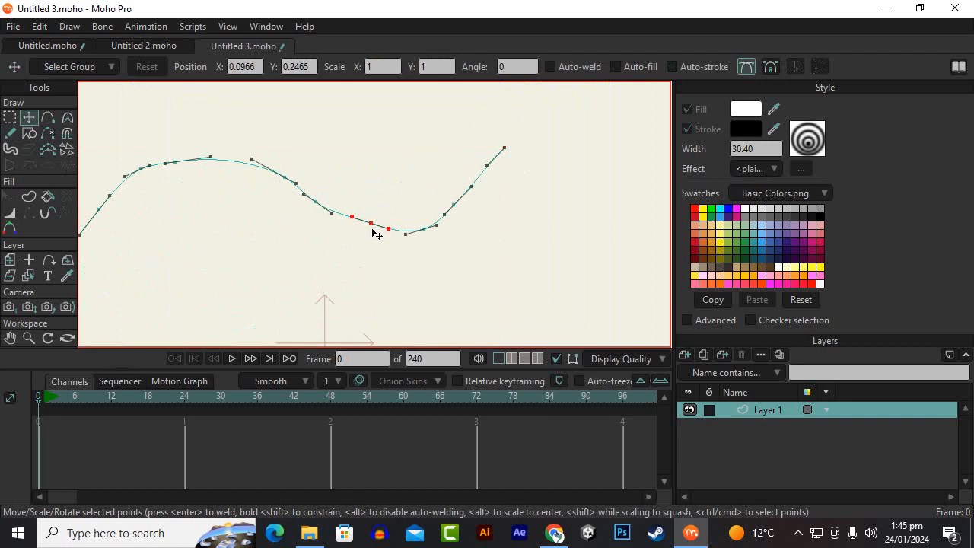
{"action": "mouse_move", "coordinate": [373, 229]}
{"action": "left_mouse_down"}
{"action": "mouse_move", "coordinate": [367, 245]}
{"action": "mouse_move", "coordinate": [387, 285]}
{"action": "mouse_move", "coordinate": [396, 269]}
{"action": "left_mouse_up"}
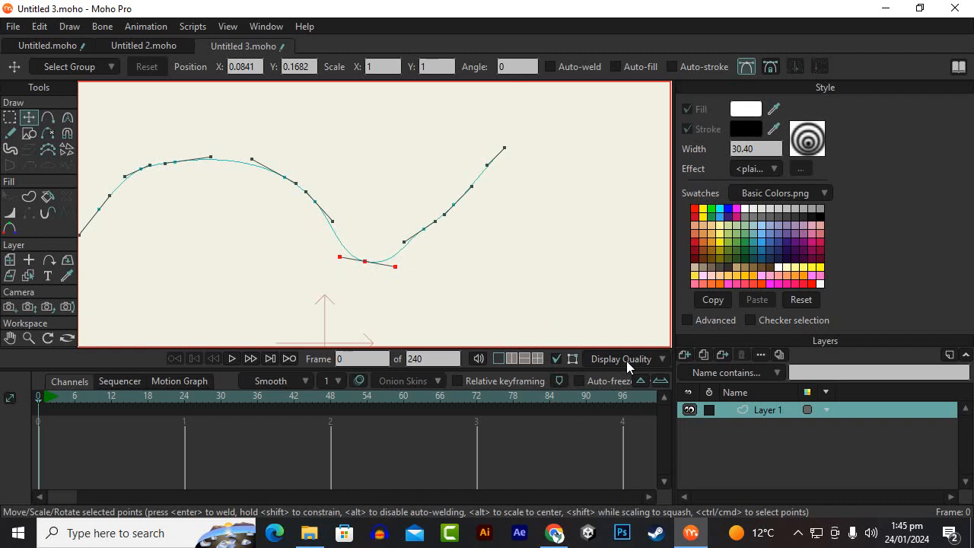
- Turn on antialiasing in the display quality and reshape the curve's right end into a rounded pocket with an upward-curling tip
{"action": "left_click", "coordinate": [662, 359]}
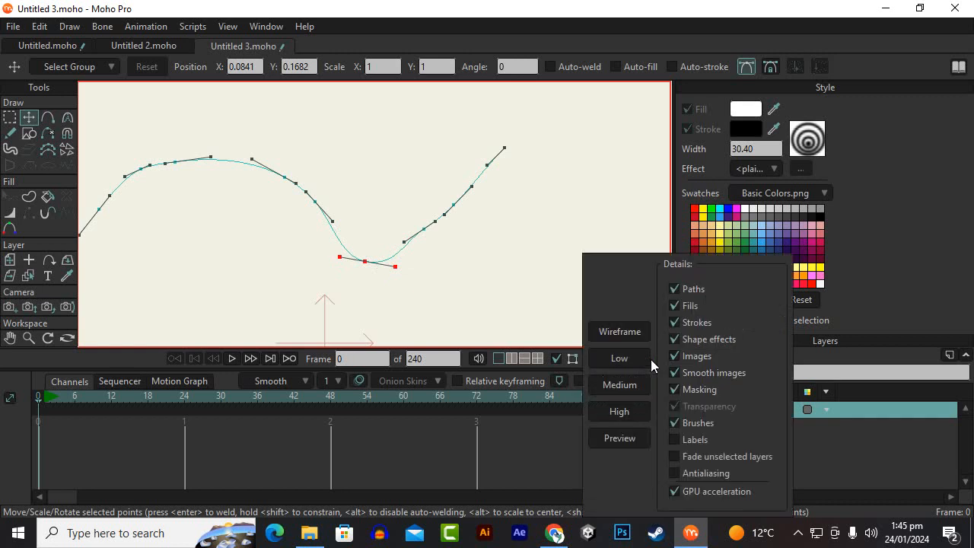
{"action": "left_click", "coordinate": [695, 475]}
{"action": "scroll", "coordinate": [374, 279], "scroll_direction": "up", "scroll_amount": 2}
{"action": "left_click_drag", "start_coordinate": [363, 258], "coordinate": [251, 266]}
{"action": "left_click_drag", "start_coordinate": [462, 198], "coordinate": [549, 236]}
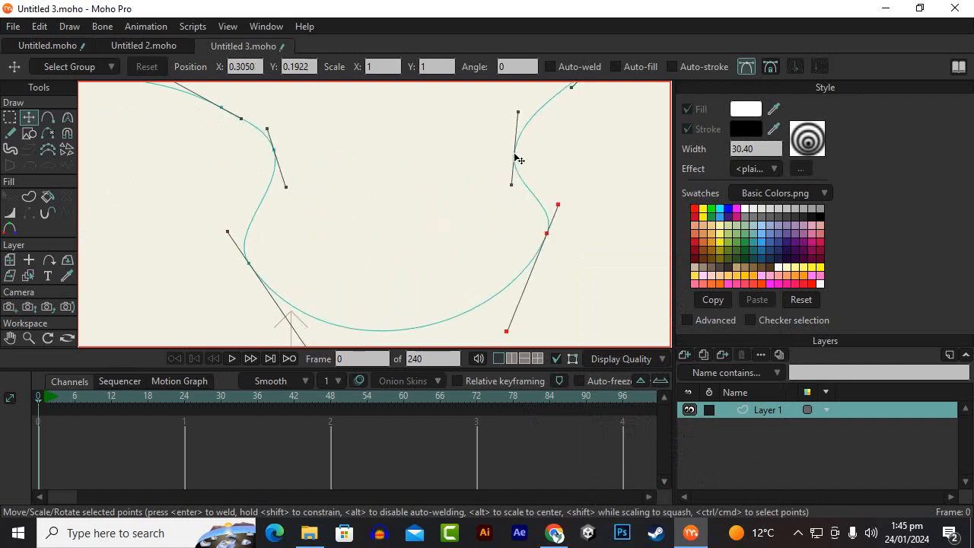
{"action": "left_click_drag", "start_coordinate": [515, 158], "coordinate": [449, 145]}
{"action": "scroll", "coordinate": [450, 257], "scroll_direction": "down", "scroll_amount": 3}
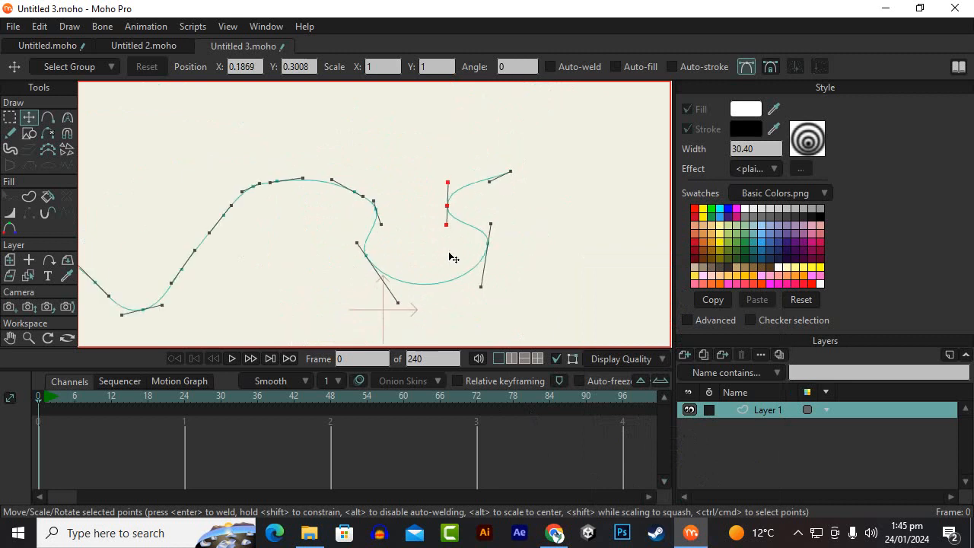
{"action": "left_click_drag", "start_coordinate": [515, 176], "coordinate": [478, 124]}
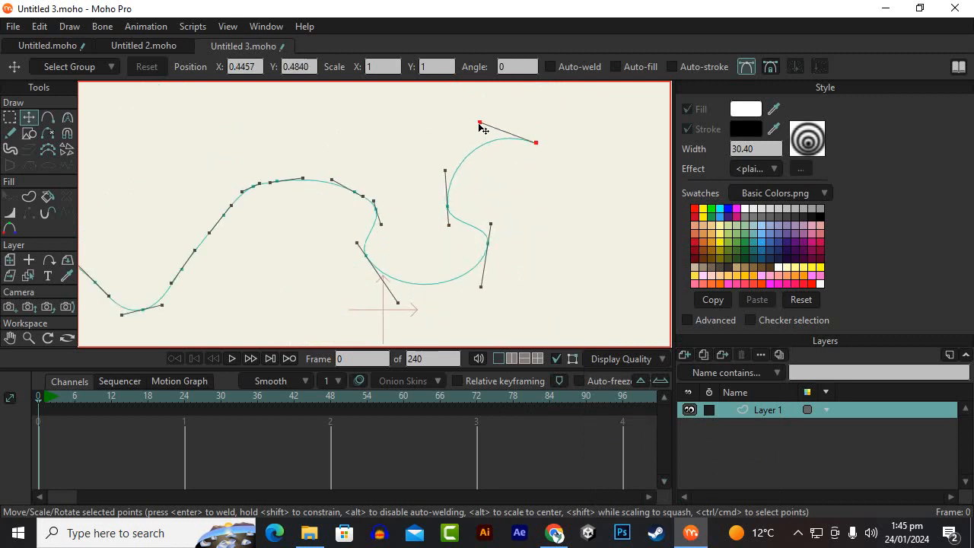
- Turn off antialiasing and shift the points on both sides of the pocket's opening to the right
{"action": "left_click", "coordinate": [643, 363]}
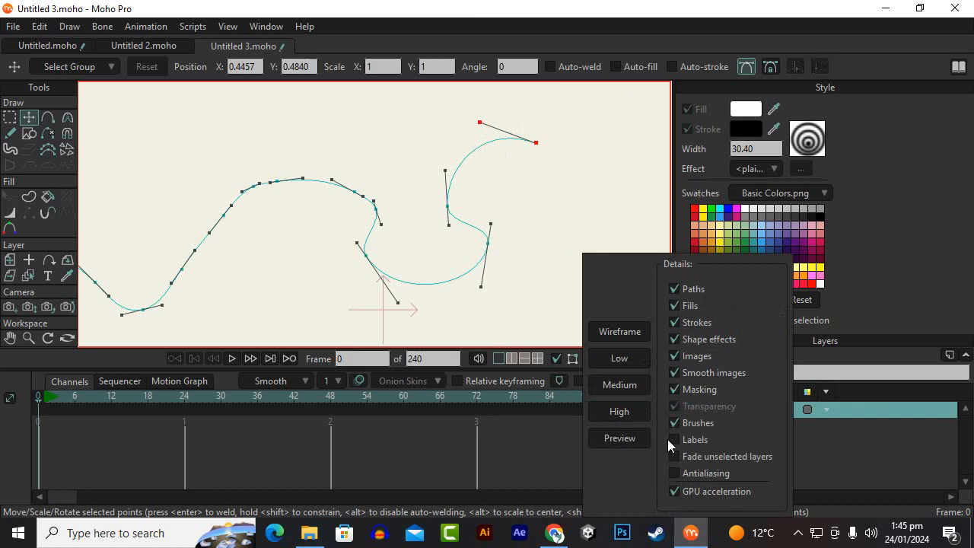
{"action": "scroll", "coordinate": [446, 218], "scroll_direction": "up", "scroll_amount": 3}
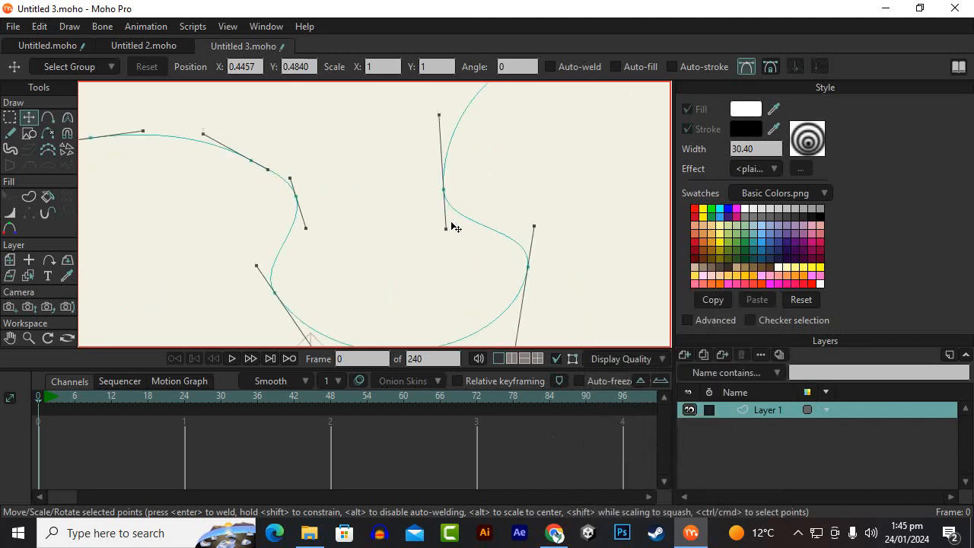
{"action": "left_click_drag", "start_coordinate": [445, 194], "coordinate": [487, 170]}
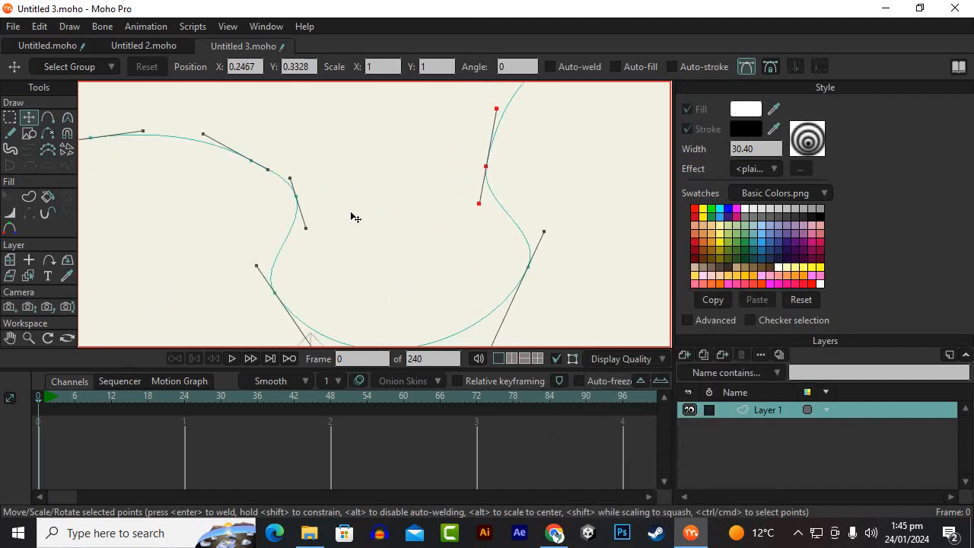
{"action": "left_click_drag", "start_coordinate": [298, 202], "coordinate": [348, 204]}
{"action": "scroll", "coordinate": [455, 244], "scroll_direction": "down", "scroll_amount": 5}
{"action": "scroll", "coordinate": [450, 252], "scroll_direction": "up", "scroll_amount": 2}
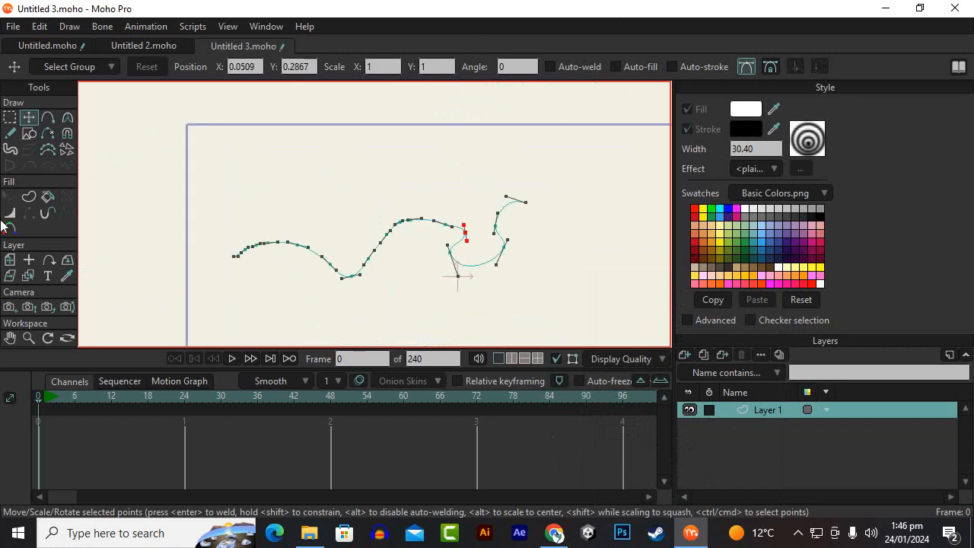
- Enable Auto-stroke for the Freehand tool and replace the bare curve with a new wavy stroke across the canvas
{"action": "left_click", "coordinate": [16, 134]}
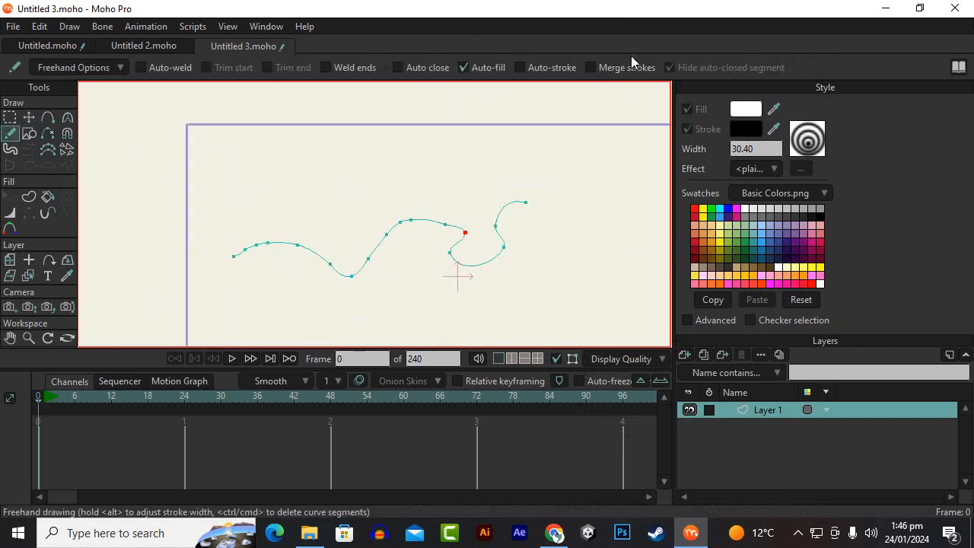
{"action": "left_click", "coordinate": [547, 70]}
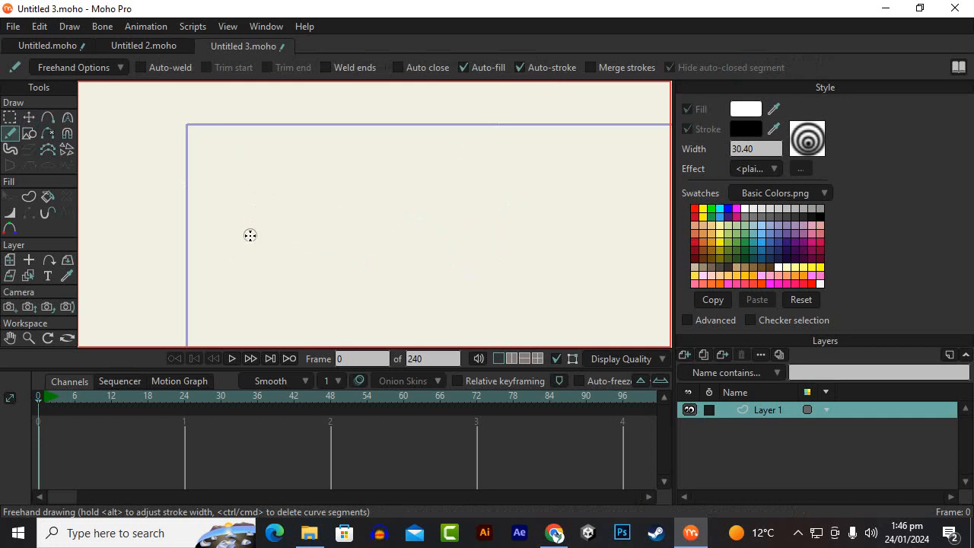
{"action": "mouse_move", "coordinate": [239, 235]}
{"action": "left_mouse_down"}
{"action": "mouse_move", "coordinate": [275, 218]}
{"action": "mouse_move", "coordinate": [325, 232]}
{"action": "mouse_move", "coordinate": [396, 204]}
{"action": "mouse_move", "coordinate": [440, 224]}
{"action": "mouse_move", "coordinate": [490, 211]}
{"action": "mouse_move", "coordinate": [521, 189]}
{"action": "mouse_move", "coordinate": [562, 201]}
{"action": "left_mouse_up"}
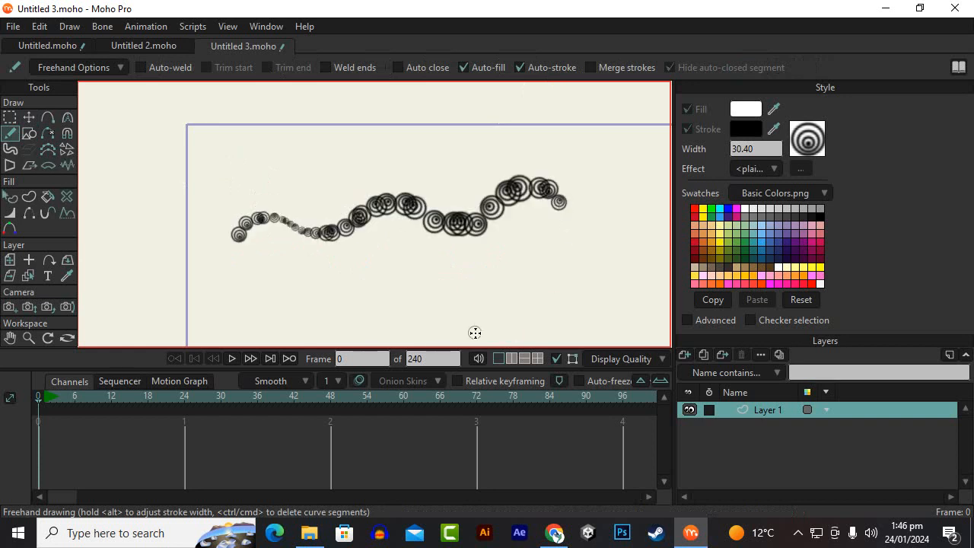
- Remove the ring-pattern brush from the drawing style by choosing None in the brush settings
{"action": "left_click", "coordinate": [804, 152]}
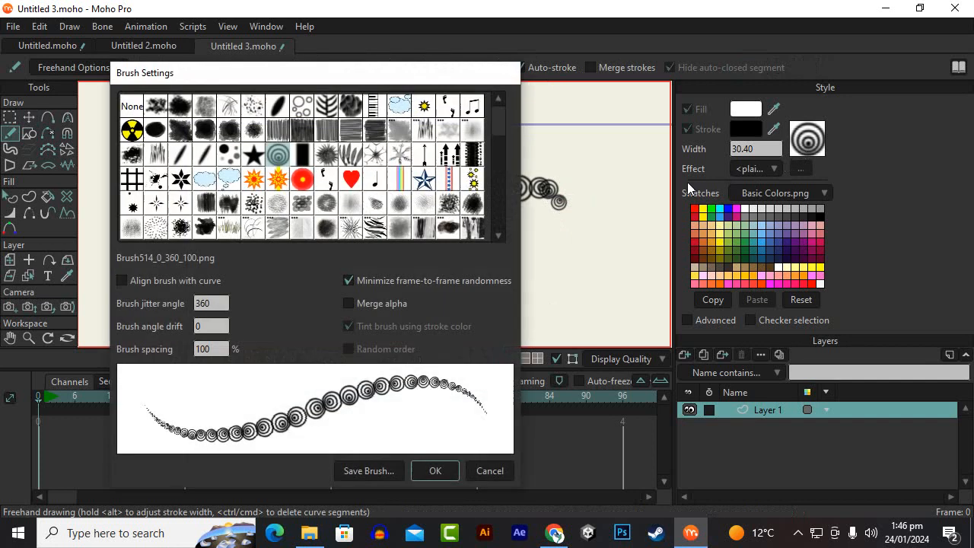
{"action": "left_click", "coordinate": [134, 109]}
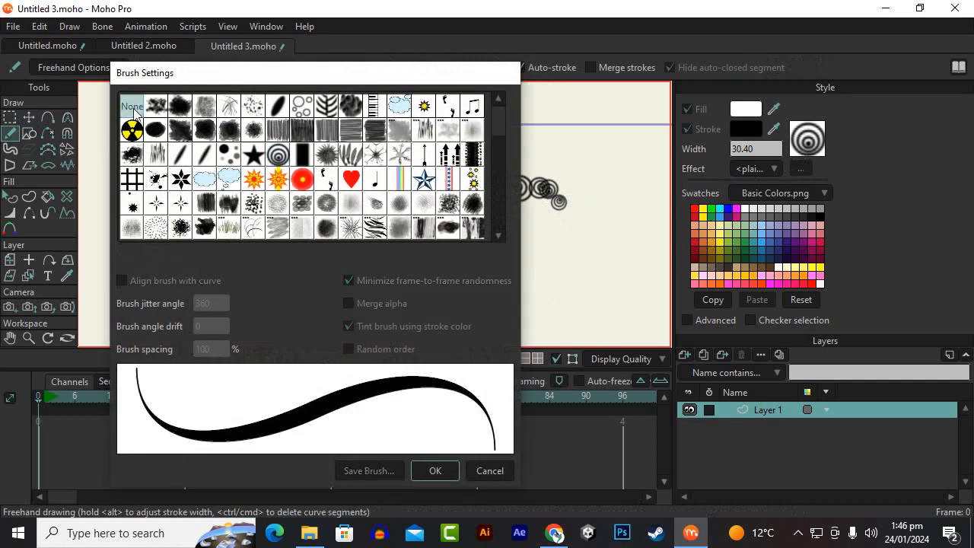
{"action": "left_click", "coordinate": [453, 476]}
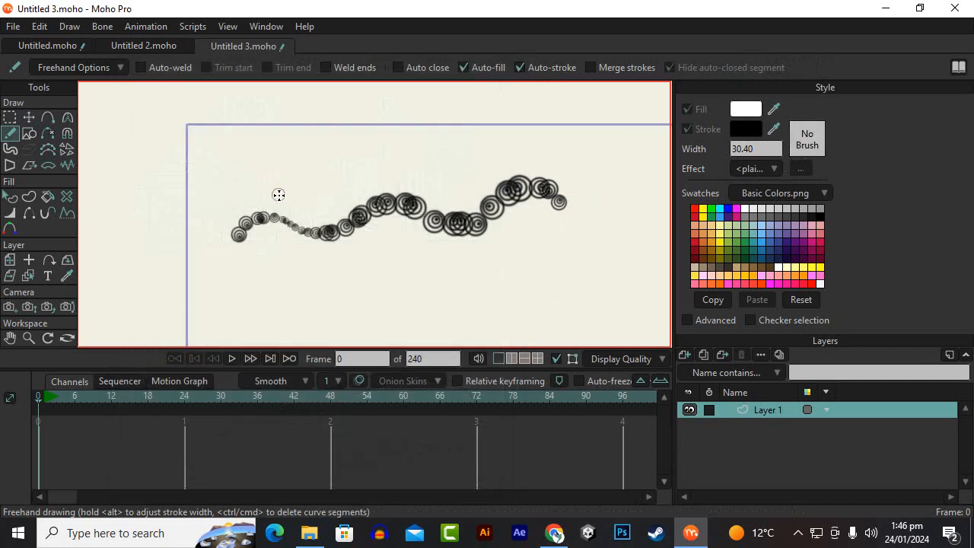
- Create a new document and set the Freehand tool's variable line width to None
{"action": "left_click", "coordinate": [16, 27]}
{"action": "left_click", "coordinate": [125, 43]}
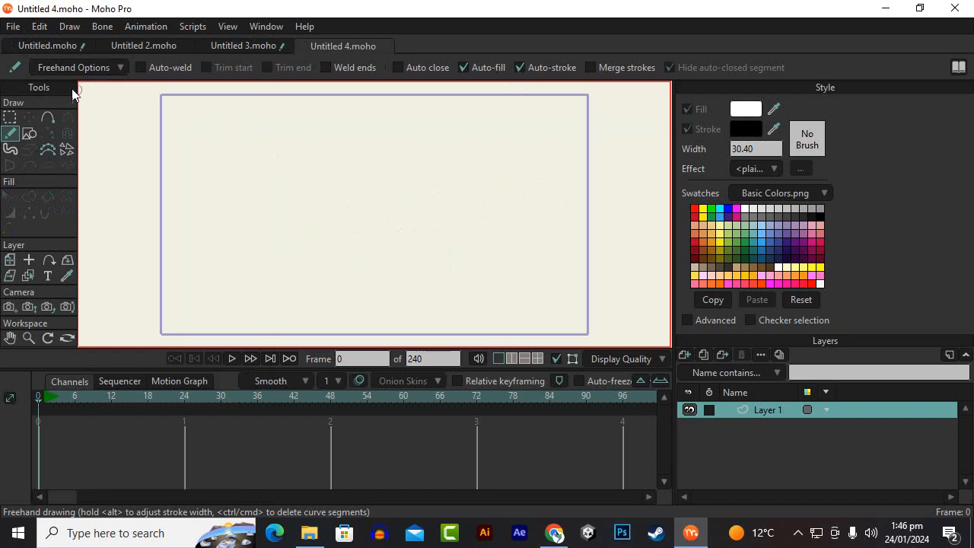
{"action": "left_click", "coordinate": [68, 68]}
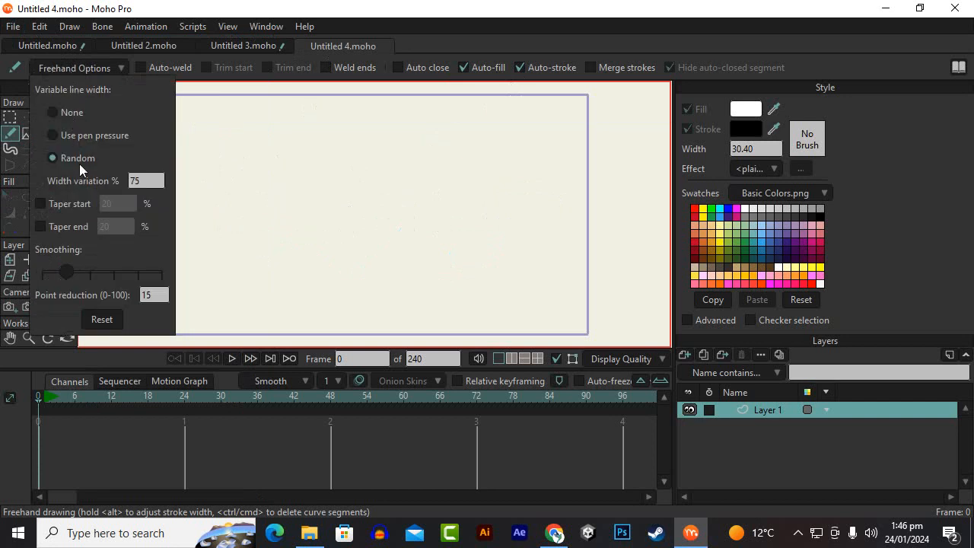
{"action": "left_click", "coordinate": [51, 111]}
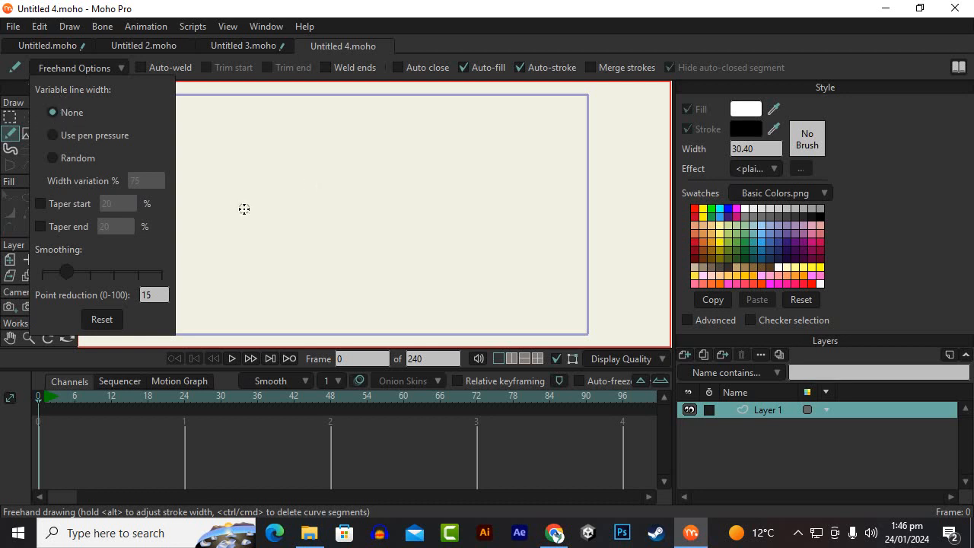
{"action": "left_click", "coordinate": [394, 32]}
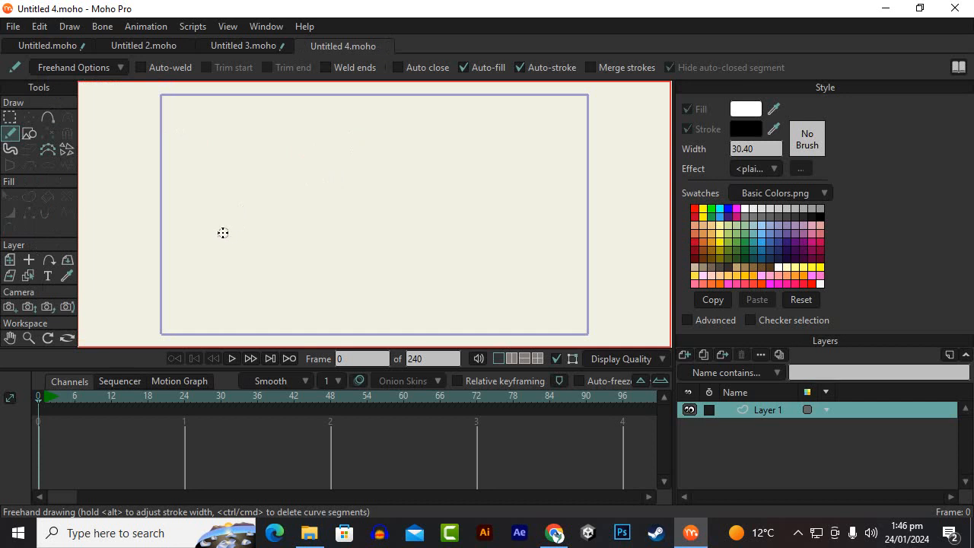
- Draw a wavy black freehand stroke of uniform width across the middle of the canvas
{"action": "mouse_move", "coordinate": [210, 225]}
{"action": "left_mouse_down"}
{"action": "mouse_move", "coordinate": [254, 195]}
{"action": "mouse_move", "coordinate": [311, 223]}
{"action": "mouse_move", "coordinate": [379, 191]}
{"action": "mouse_move", "coordinate": [453, 211]}
{"action": "mouse_move", "coordinate": [484, 189]}
{"action": "mouse_move", "coordinate": [522, 212]}
{"action": "mouse_move", "coordinate": [556, 209]}
{"action": "mouse_move", "coordinate": [543, 214]}
{"action": "left_mouse_up"}
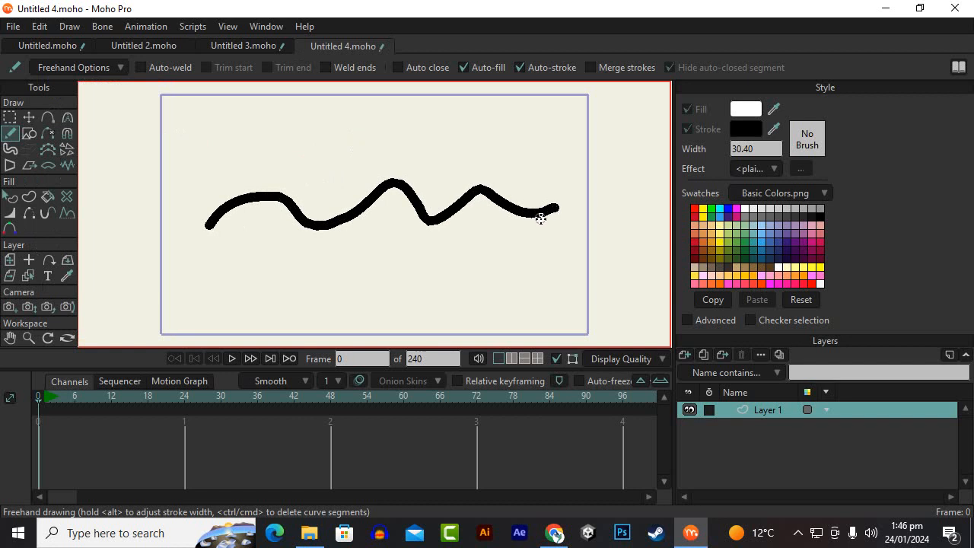
{"action": "scroll", "coordinate": [515, 226], "scroll_direction": "up", "scroll_amount": 2}
{"action": "scroll", "coordinate": [515, 226], "scroll_direction": "down", "scroll_amount": 3}
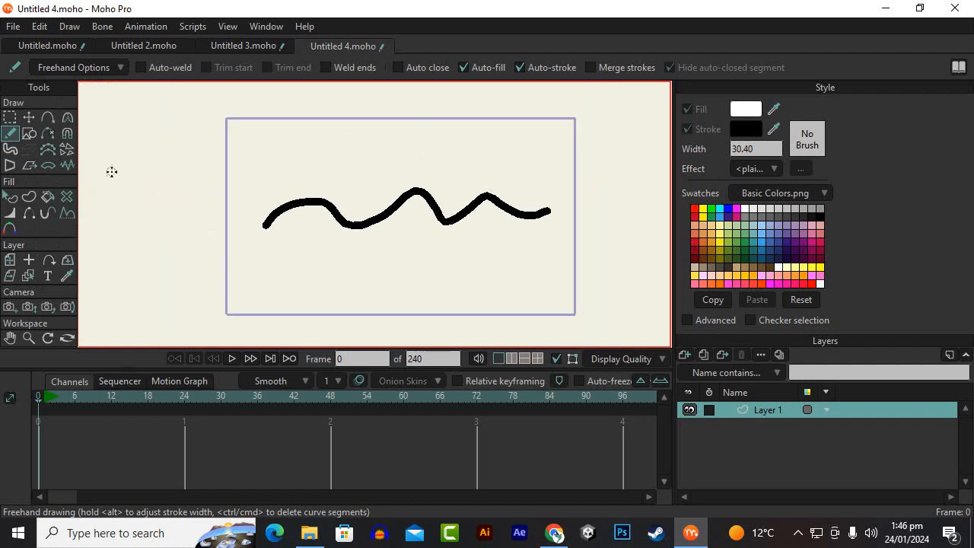
- Pull the point in the stroke's valley right of centre upward to form a narrow peak using Transform Points
{"action": "left_click", "coordinate": [29, 117]}
{"action": "scroll", "coordinate": [506, 246], "scroll_direction": "up", "scroll_amount": 2}
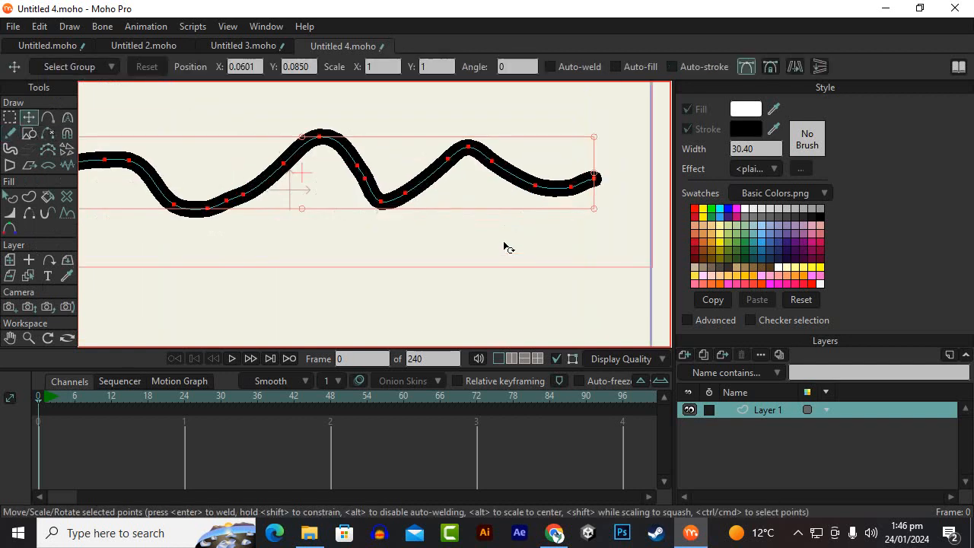
{"action": "left_click", "coordinate": [385, 205]}
{"action": "mouse_move", "coordinate": [385, 206]}
{"action": "left_mouse_down"}
{"action": "mouse_move", "coordinate": [380, 251]}
{"action": "mouse_move", "coordinate": [454, 283]}
{"action": "mouse_move", "coordinate": [347, 286]}
{"action": "mouse_move", "coordinate": [398, 206]}
{"action": "mouse_move", "coordinate": [405, 114]}
{"action": "mouse_move", "coordinate": [410, 129]}
{"action": "left_mouse_up"}
{"action": "scroll", "coordinate": [382, 278], "scroll_direction": "down", "scroll_amount": 2}
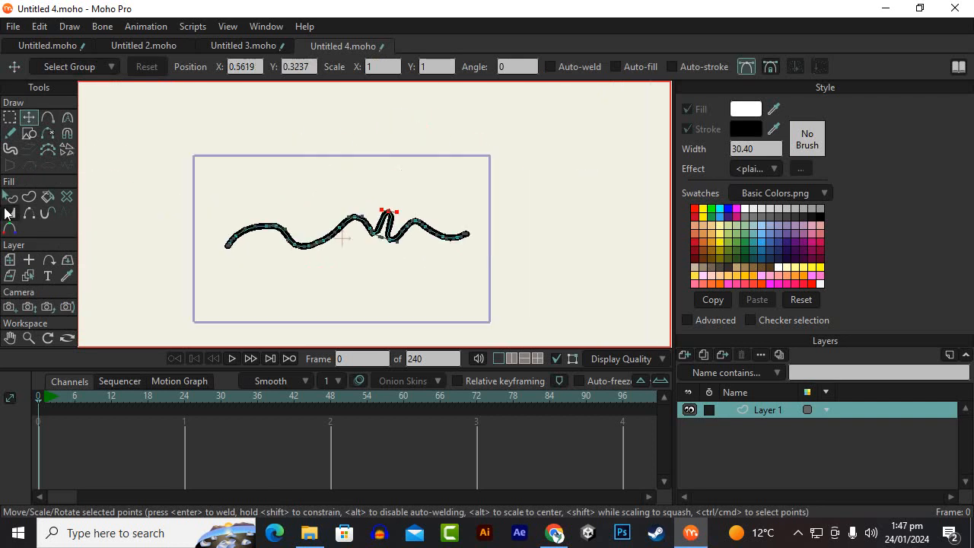
- Set the Freehand tool's variable line width to Use pen pressure
{"action": "left_click", "coordinate": [10, 133]}
{"action": "left_click", "coordinate": [75, 67]}
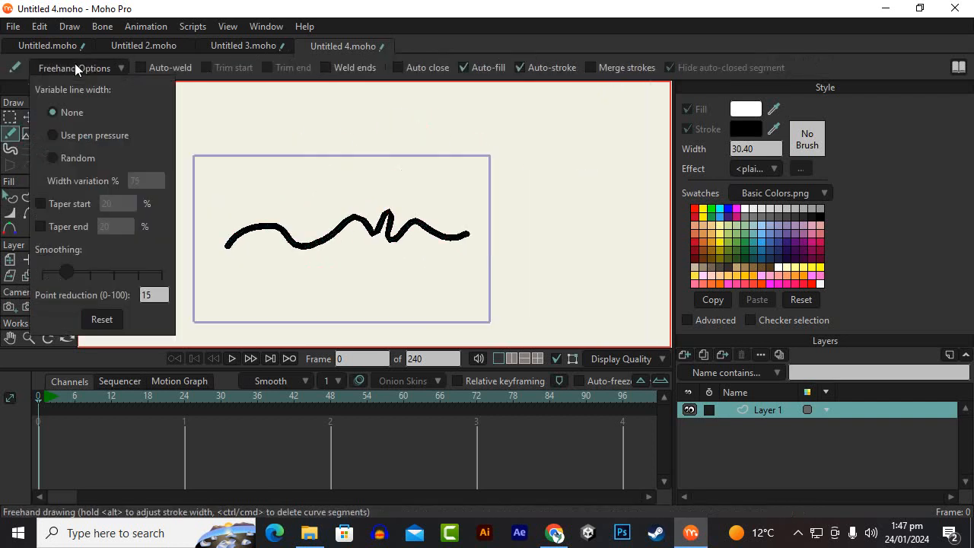
{"action": "left_click", "coordinate": [88, 136]}
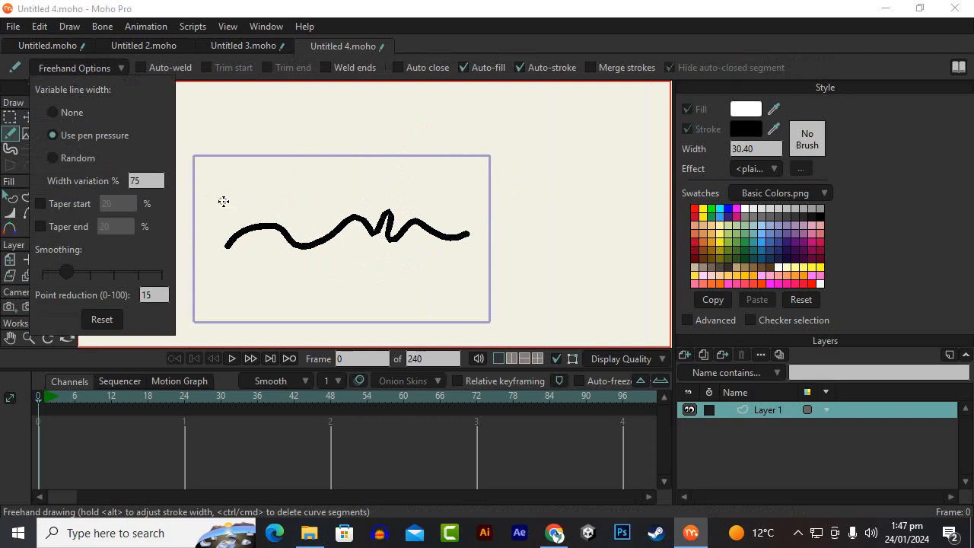
- Draw a wavy freehand stroke with a broad central hump above the existing stroke, spanning most of the canvas width
{"action": "scroll", "coordinate": [233, 223], "scroll_direction": "up", "scroll_amount": 2}
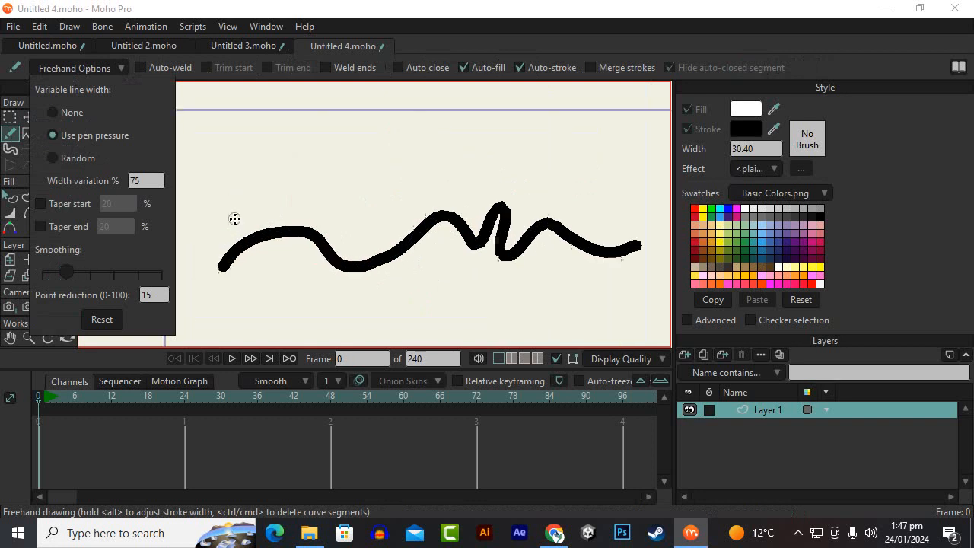
{"action": "scroll", "coordinate": [267, 211], "scroll_direction": "down", "scroll_amount": 1}
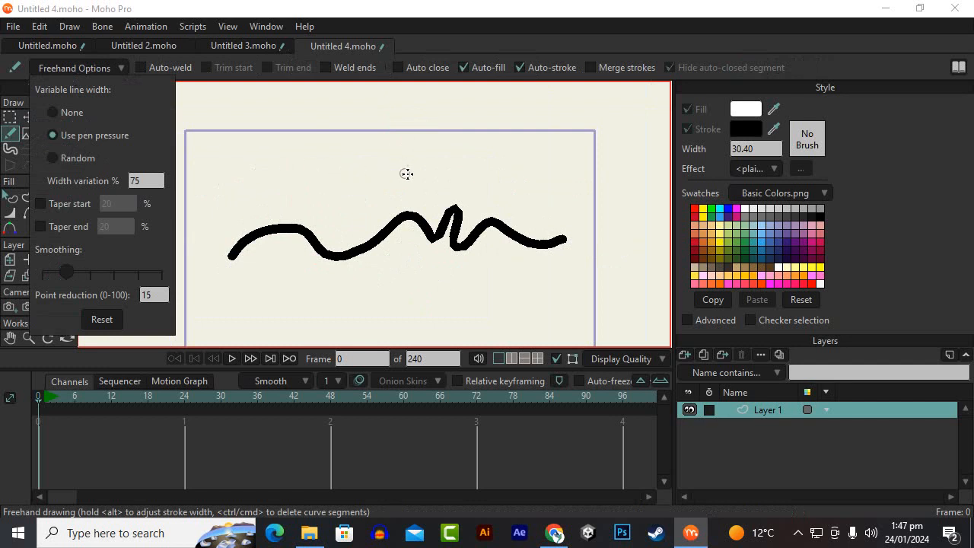
{"action": "scroll", "coordinate": [224, 190], "scroll_direction": "up", "scroll_amount": 1}
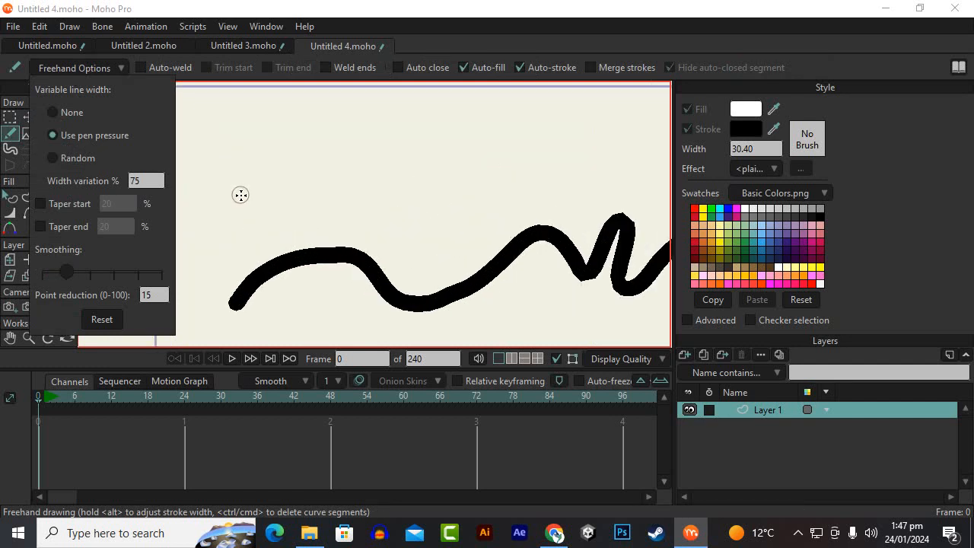
{"action": "scroll", "coordinate": [242, 195], "scroll_direction": "down", "scroll_amount": 2}
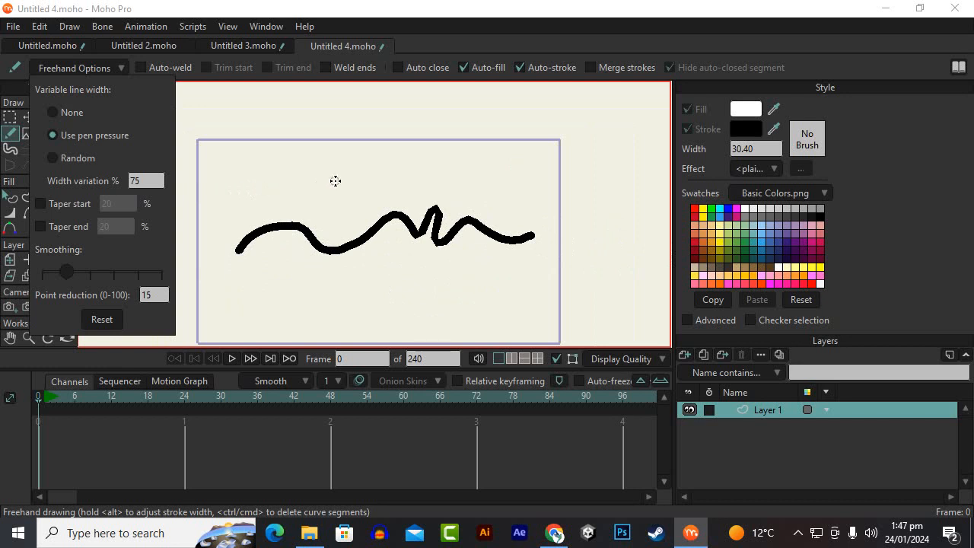
{"action": "left_click", "coordinate": [218, 204]}
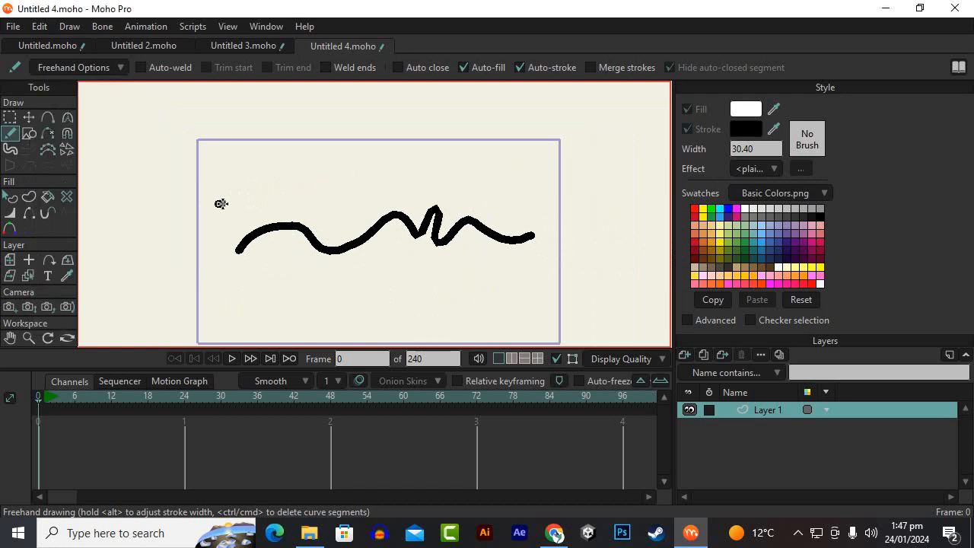
{"action": "mouse_move", "coordinate": [221, 203]}
{"action": "left_mouse_down"}
{"action": "mouse_move", "coordinate": [298, 196]}
{"action": "mouse_move", "coordinate": [371, 159]}
{"action": "mouse_move", "coordinate": [455, 186]}
{"action": "mouse_move", "coordinate": [501, 173]}
{"action": "left_mouse_up"}
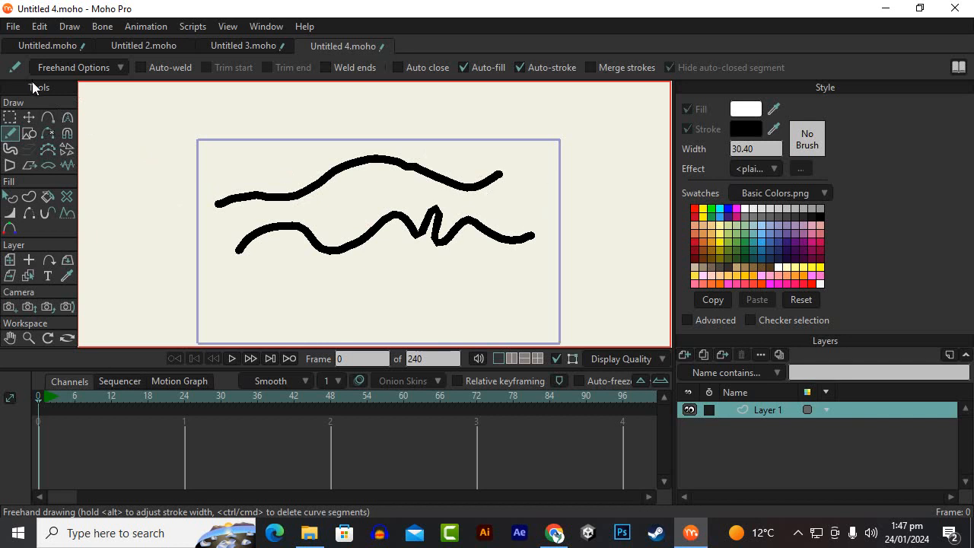
- Set the Freehand tool's variable line width to Random with a width variation of 30%
{"action": "left_click", "coordinate": [53, 68]}
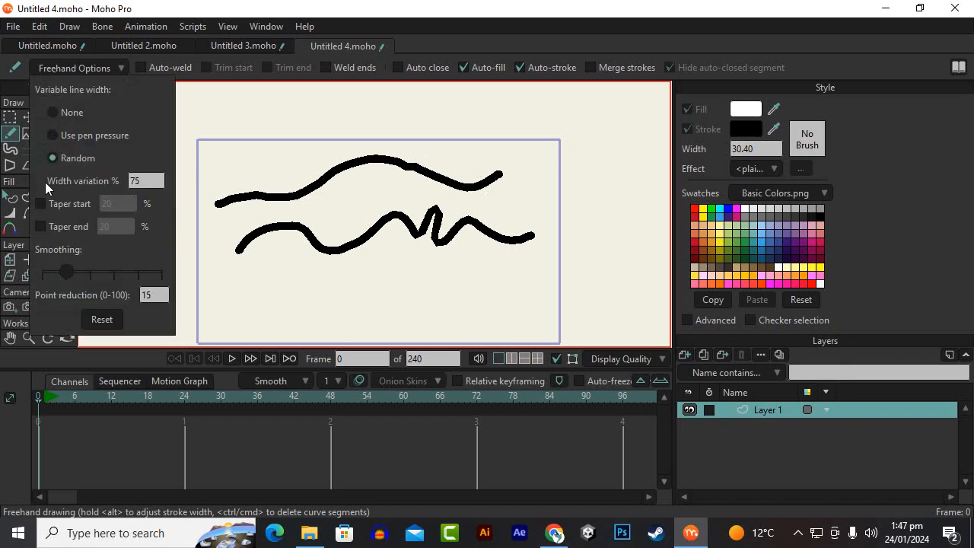
{"action": "left_click", "coordinate": [150, 181]}
{"action": "type", "text": "30"}
- Draw a wavy freehand stroke across the canvas below the two existing strokes
{"action": "left_click", "coordinate": [252, 293]}
{"action": "mouse_move", "coordinate": [251, 293]}
{"action": "left_mouse_down"}
{"action": "mouse_move", "coordinate": [322, 304]}
{"action": "mouse_move", "coordinate": [378, 282]}
{"action": "mouse_move", "coordinate": [443, 307]}
{"action": "mouse_move", "coordinate": [570, 291]}
{"action": "left_mouse_up"}
{"action": "scroll", "coordinate": [569, 328], "scroll_direction": "up", "scroll_amount": 3}
{"action": "scroll", "coordinate": [569, 327], "scroll_direction": "up", "scroll_amount": 2}
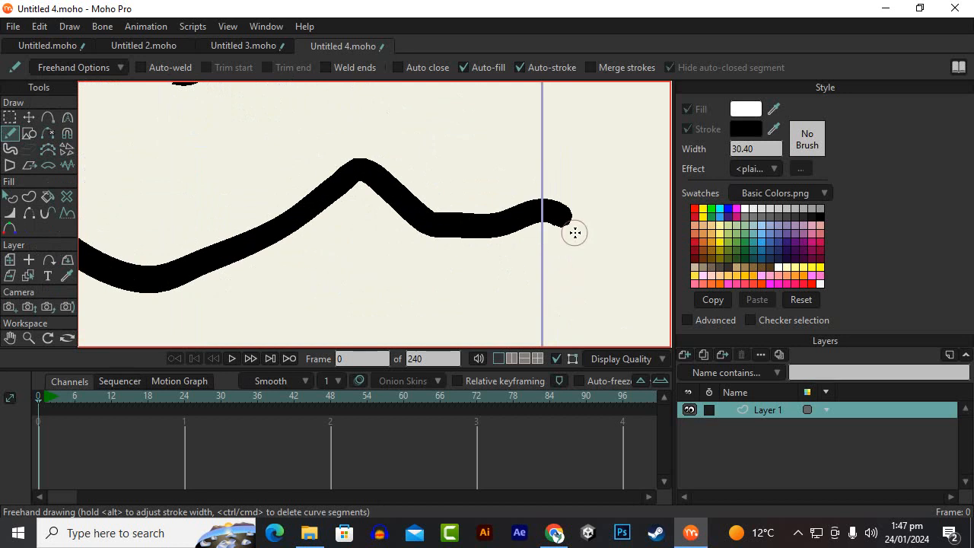
- Shift the lowest stroke slightly with Transform Points, and delete it
{"action": "left_click", "coordinate": [30, 119]}
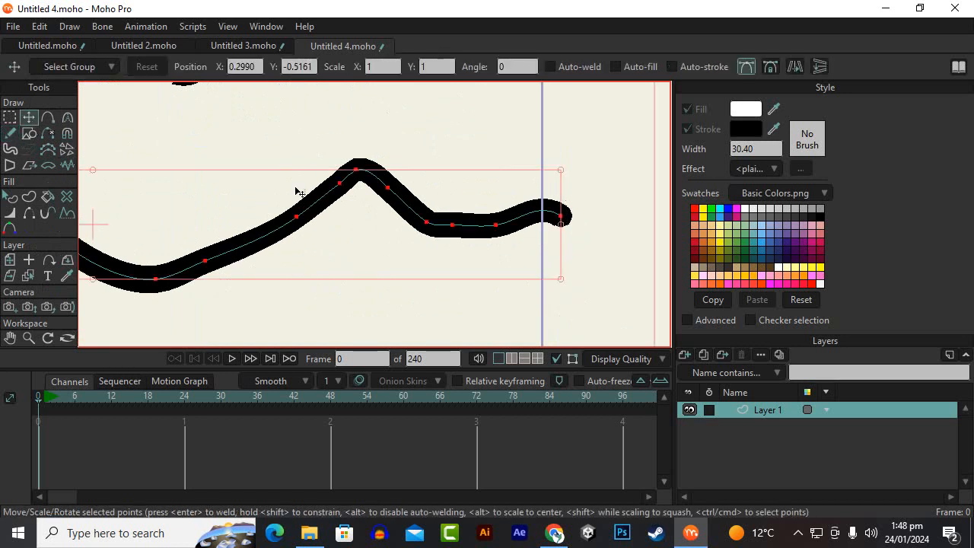
{"action": "scroll", "coordinate": [356, 178], "scroll_direction": "down", "scroll_amount": 5}
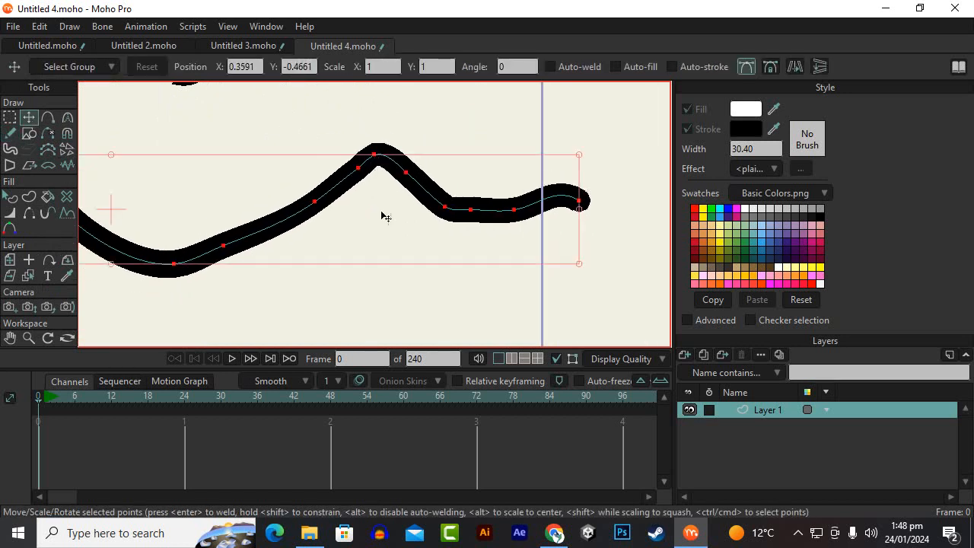
{"action": "mouse_move", "coordinate": [337, 227]}
{"action": "left_mouse_down"}
{"action": "mouse_move", "coordinate": [332, 211]}
{"action": "mouse_move", "coordinate": [326, 223]}
{"action": "mouse_move", "coordinate": [311, 224]}
{"action": "left_mouse_up"}
{"action": "scroll", "coordinate": [317, 198], "scroll_direction": "up", "scroll_amount": 2}
{"action": "scroll", "coordinate": [317, 198], "scroll_direction": "down", "scroll_amount": 3}
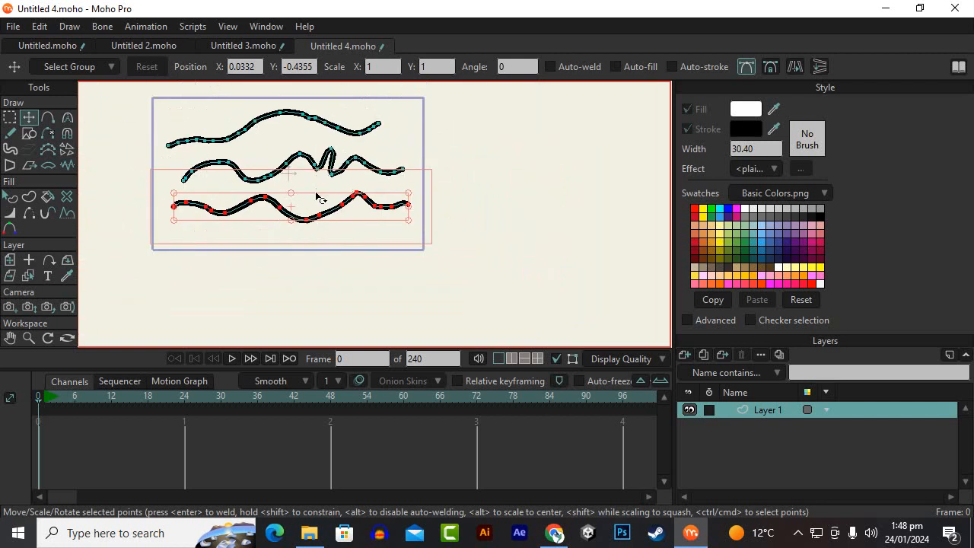
{"action": "key", "text": "Delete"}
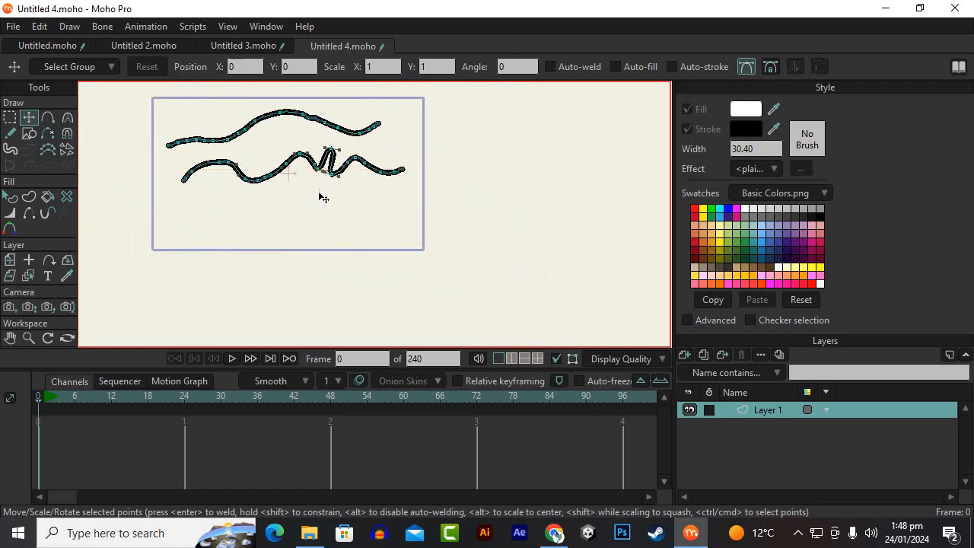
- Try to reshape the first downward slope of the lower stroke with Transform Points, and undo the change
{"action": "left_click", "coordinate": [332, 178]}
{"action": "left_click_drag", "start_coordinate": [234, 181], "coordinate": [244, 201]}
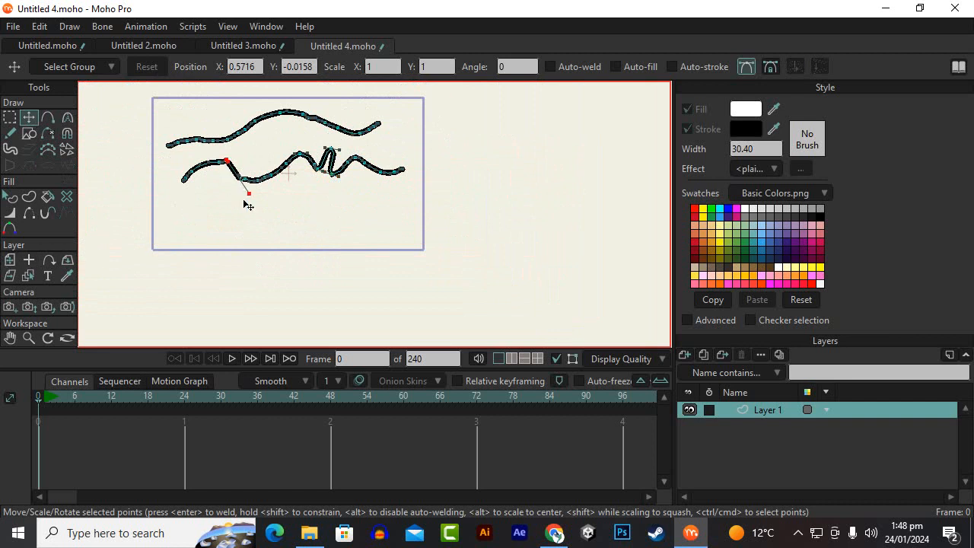
{"action": "key", "text": "ctrl+z"}
{"action": "scroll", "coordinate": [183, 163], "scroll_direction": "up", "scroll_amount": 1}
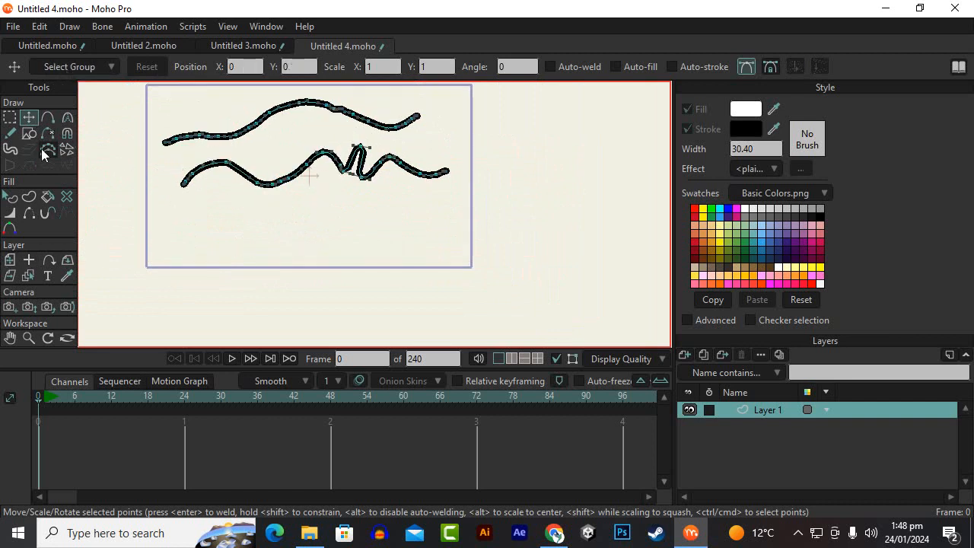
- Enable Taper start and Taper end at 20% each in the Freehand tool's options
{"action": "left_click", "coordinate": [10, 135]}
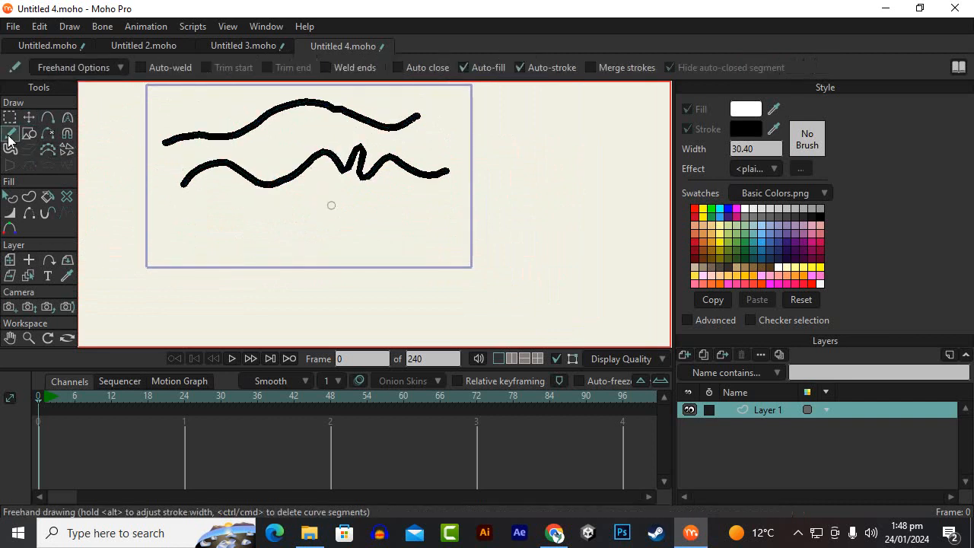
{"action": "left_click", "coordinate": [74, 68]}
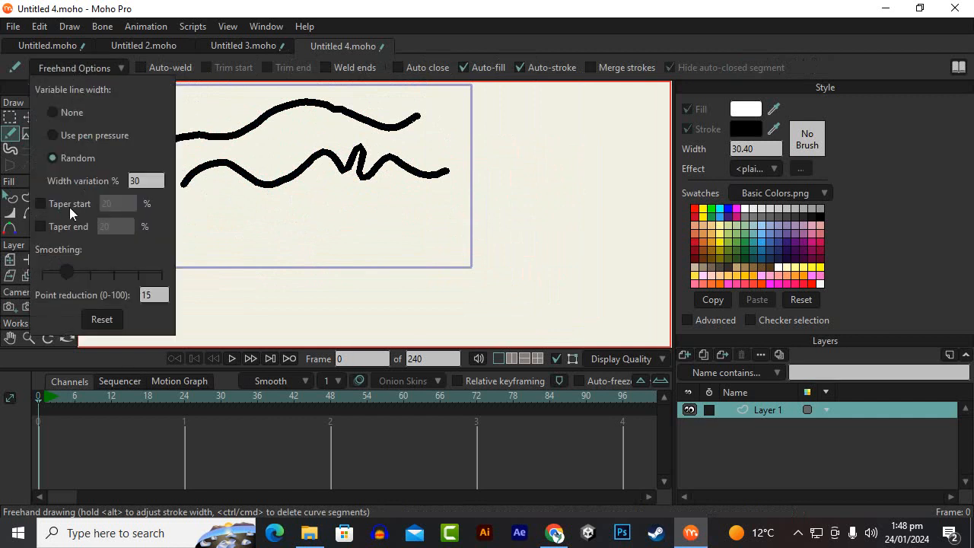
{"action": "left_click", "coordinate": [42, 204]}
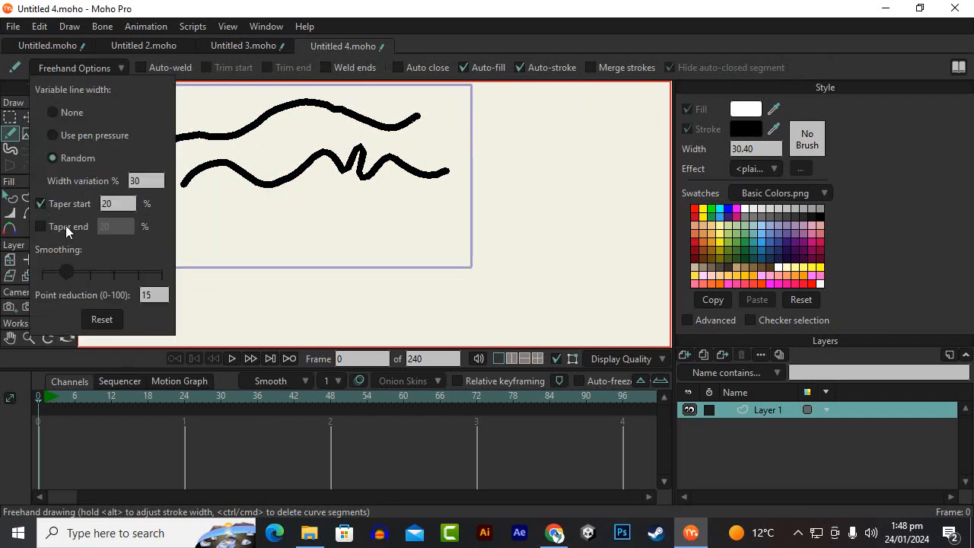
{"action": "left_click", "coordinate": [61, 226]}
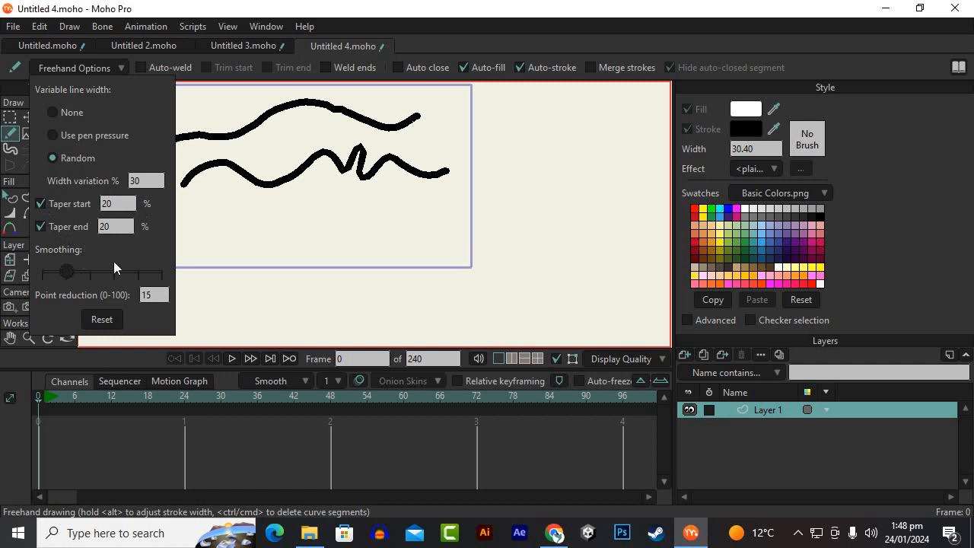
- Draw a wavy freehand stroke with tapered ends near the bottom of the canvas, and inspect both tips
{"action": "left_click", "coordinate": [231, 239]}
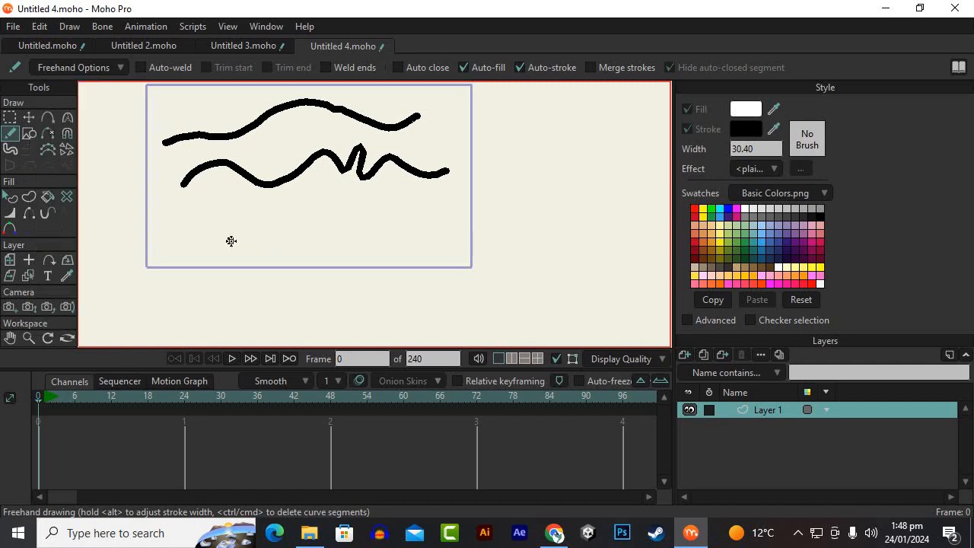
{"action": "mouse_move", "coordinate": [230, 239]}
{"action": "left_mouse_down"}
{"action": "mouse_move", "coordinate": [281, 224]}
{"action": "mouse_move", "coordinate": [355, 243]}
{"action": "mouse_move", "coordinate": [415, 217]}
{"action": "mouse_move", "coordinate": [459, 241]}
{"action": "left_mouse_up"}
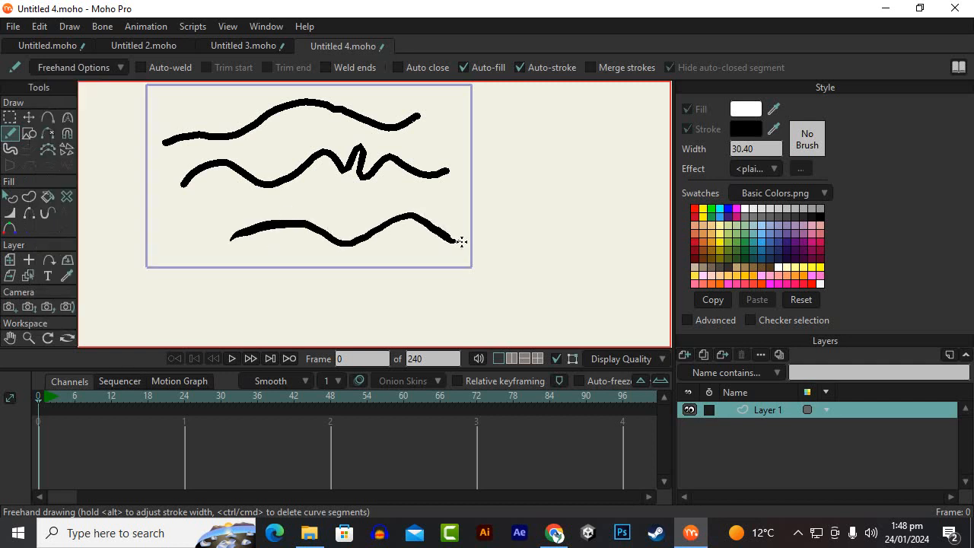
{"action": "scroll", "coordinate": [299, 268], "scroll_direction": "up", "scroll_amount": 3}
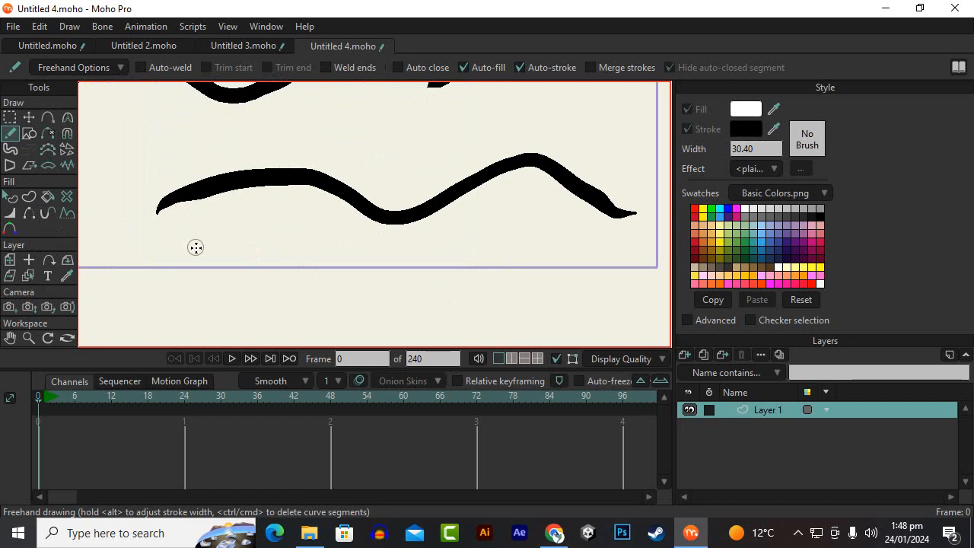
{"action": "scroll", "coordinate": [204, 257], "scroll_direction": "down", "scroll_amount": 3}
{"action": "scroll", "coordinate": [435, 243], "scroll_direction": "up", "scroll_amount": 4}
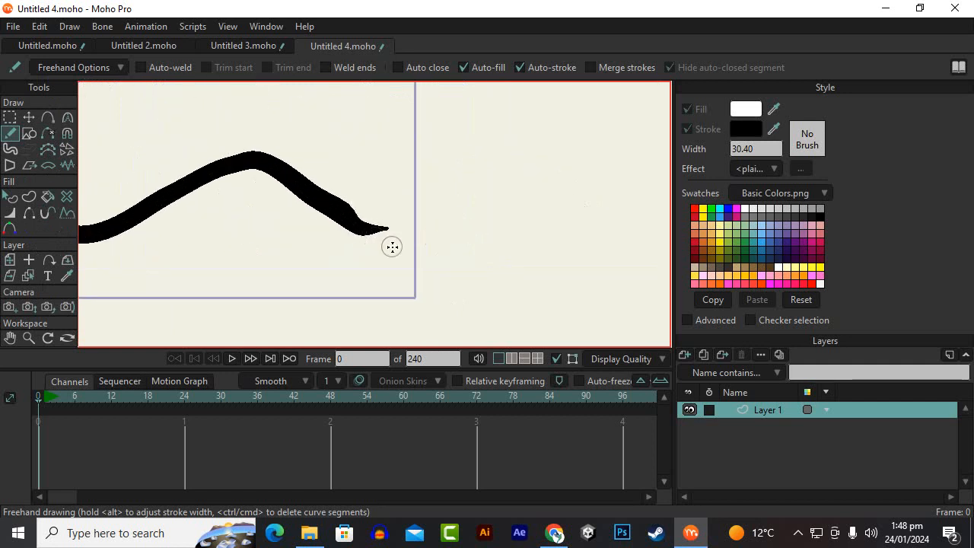
{"action": "scroll", "coordinate": [410, 285], "scroll_direction": "down", "scroll_amount": 4}
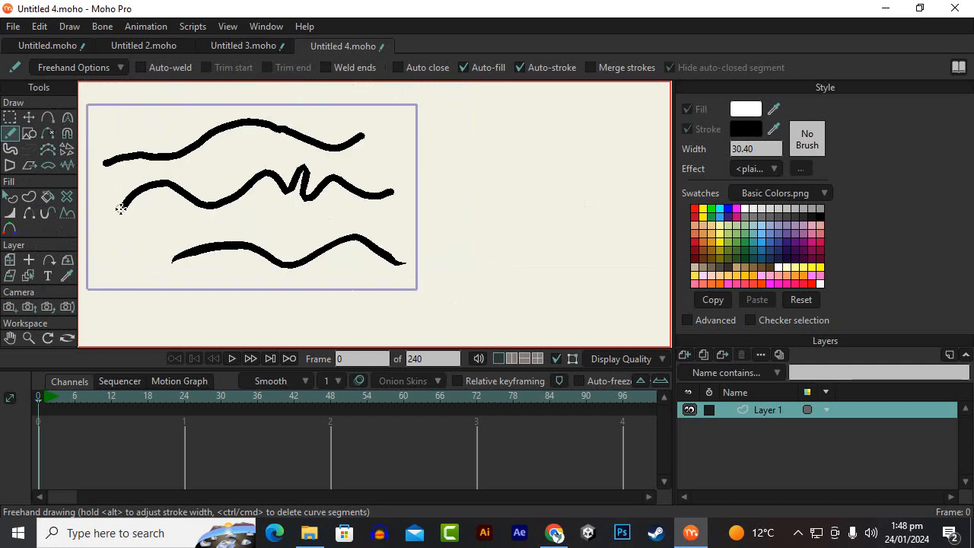
- Set the Freehand point reduction to 18, disable both taper options and raise the smoothing by two notches
{"action": "left_click", "coordinate": [51, 69]}
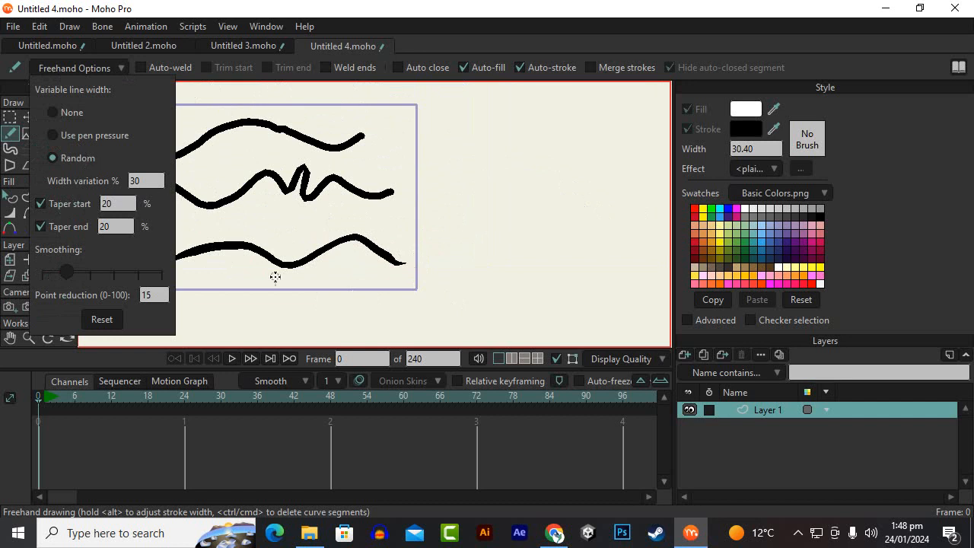
{"action": "scroll", "coordinate": [284, 274], "scroll_direction": "up", "scroll_amount": 2}
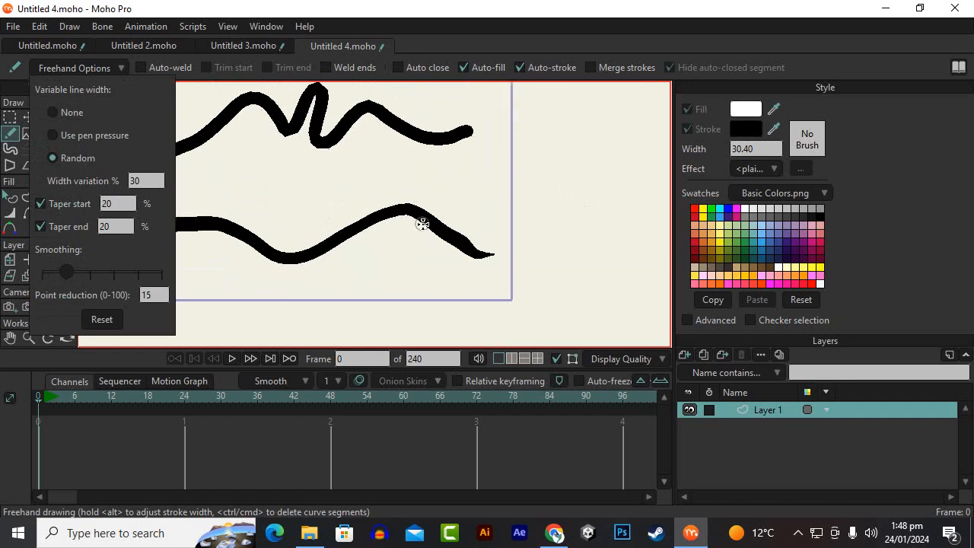
{"action": "scroll", "coordinate": [465, 261], "scroll_direction": "up", "scroll_amount": 3}
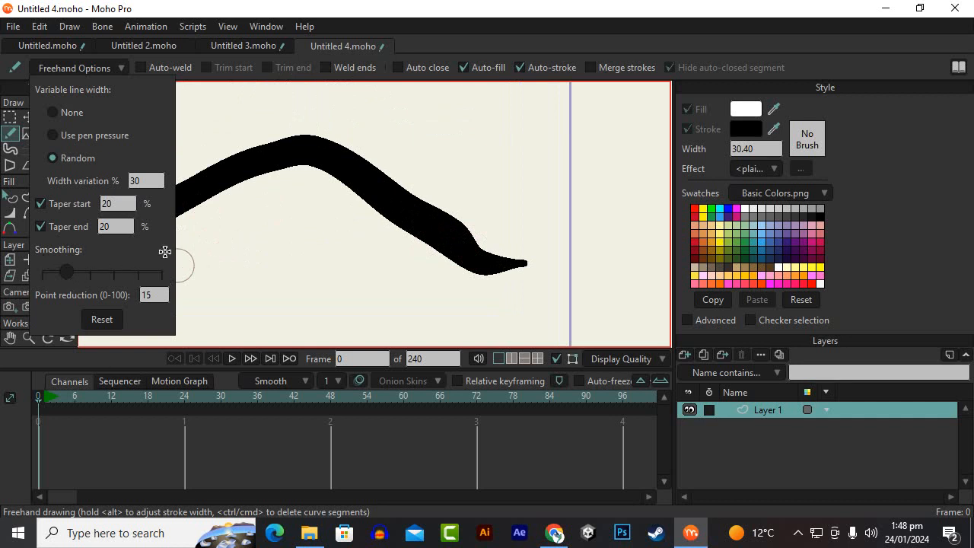
{"action": "scroll", "coordinate": [501, 241], "scroll_direction": "down", "scroll_amount": 5}
{"action": "scroll", "coordinate": [141, 295], "scroll_direction": "up", "scroll_amount": 3}
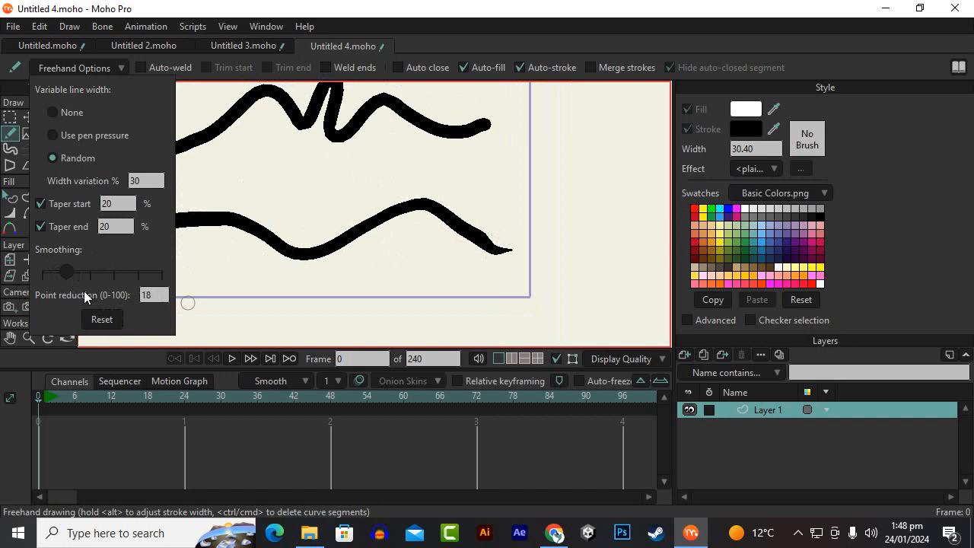
{"action": "left_click", "coordinate": [41, 203]}
{"action": "left_click", "coordinate": [40, 226]}
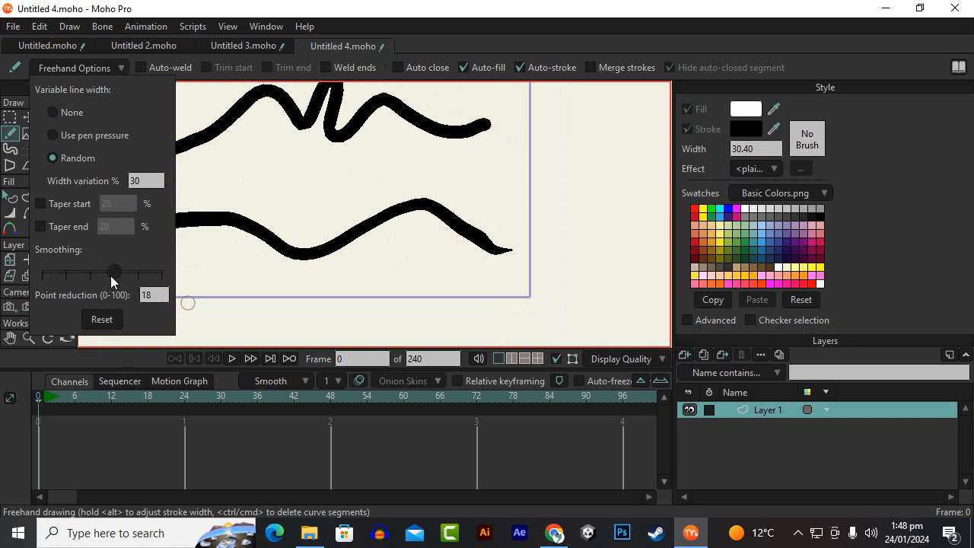
- Draw a long looping freehand stroke around the canvas's lower edge, overlapping the tapered stroke and extending past the canvas
{"action": "scroll", "coordinate": [496, 229], "scroll_direction": "down", "scroll_amount": 6}
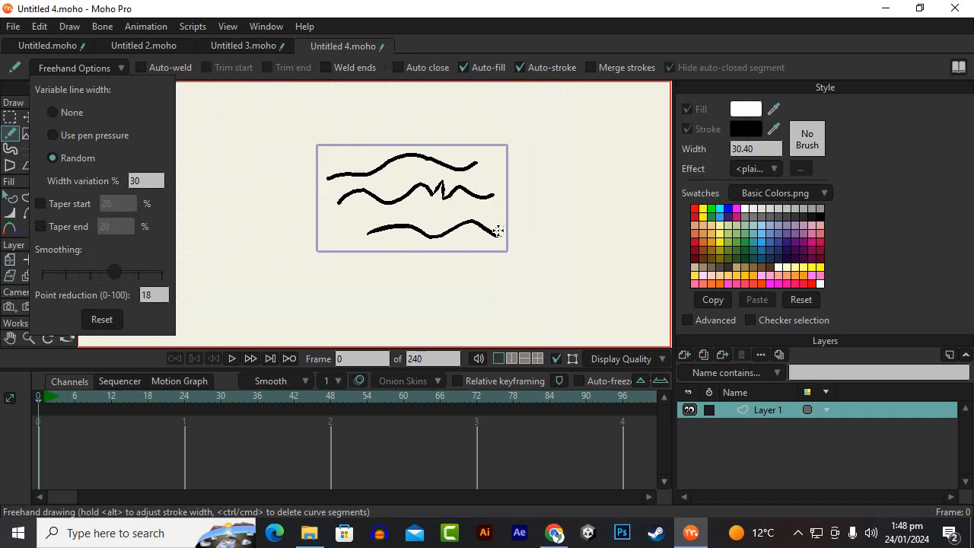
{"action": "scroll", "coordinate": [374, 256], "scroll_direction": "up", "scroll_amount": 1}
{"action": "mouse_move", "coordinate": [303, 277]}
{"action": "left_mouse_down"}
{"action": "mouse_move", "coordinate": [318, 246]}
{"action": "mouse_move", "coordinate": [348, 278]}
{"action": "mouse_move", "coordinate": [376, 282]}
{"action": "mouse_move", "coordinate": [426, 229]}
{"action": "mouse_move", "coordinate": [457, 278]}
{"action": "mouse_move", "coordinate": [479, 289]}
{"action": "mouse_move", "coordinate": [531, 210]}
{"action": "mouse_move", "coordinate": [582, 211]}
{"action": "mouse_move", "coordinate": [620, 304]}
{"action": "mouse_move", "coordinate": [603, 318]}
{"action": "mouse_move", "coordinate": [528, 282]}
{"action": "mouse_move", "coordinate": [487, 323]}
{"action": "mouse_move", "coordinate": [424, 309]}
{"action": "mouse_move", "coordinate": [400, 278]}
{"action": "mouse_move", "coordinate": [408, 265]}
{"action": "mouse_move", "coordinate": [436, 294]}
{"action": "mouse_move", "coordinate": [436, 251]}
{"action": "mouse_move", "coordinate": [399, 265]}
{"action": "mouse_move", "coordinate": [379, 305]}
{"action": "mouse_move", "coordinate": [345, 313]}
{"action": "mouse_move", "coordinate": [304, 272]}
{"action": "left_mouse_up"}
{"action": "scroll", "coordinate": [392, 263], "scroll_direction": "up", "scroll_amount": 4}
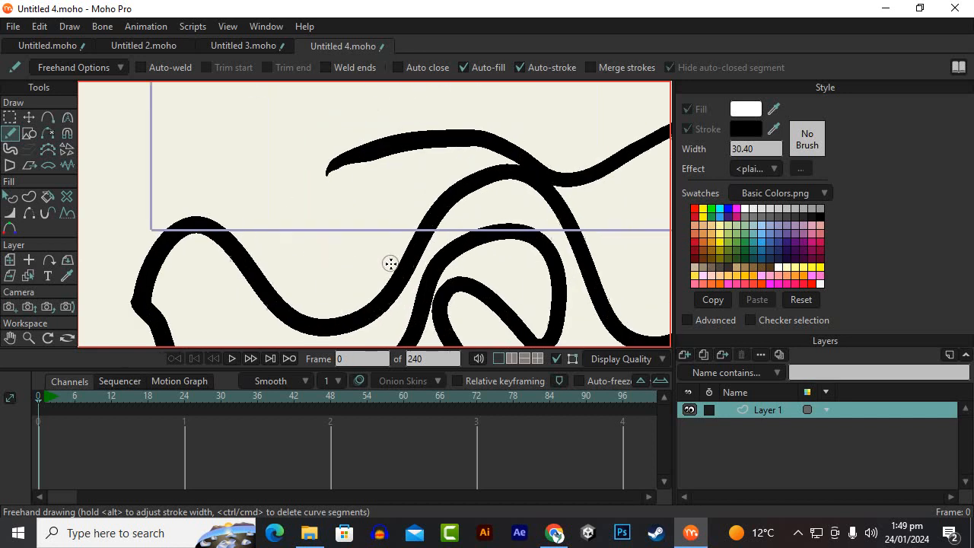
{"action": "scroll", "coordinate": [391, 263], "scroll_direction": "down", "scroll_amount": 5}
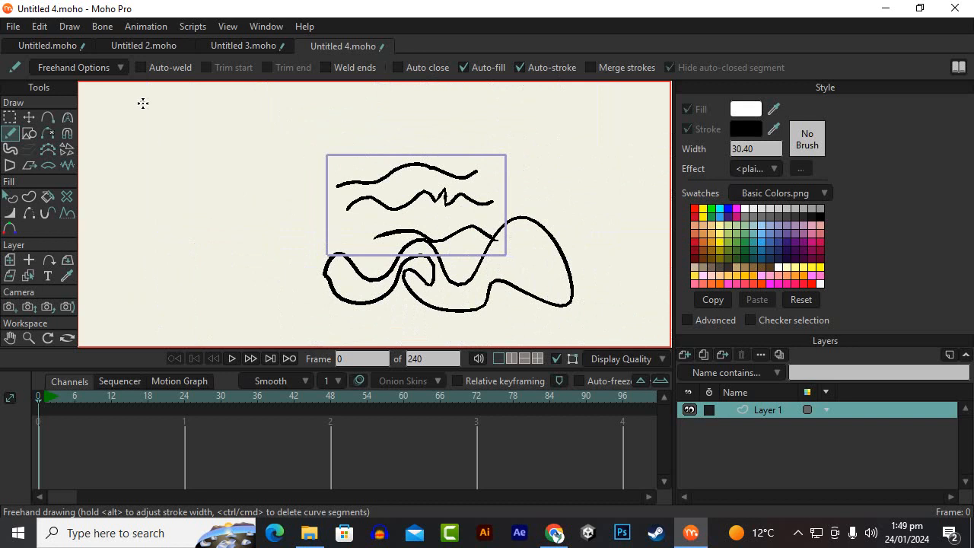
- Reset the Freehand options to their defaults and set the variable line width to None
{"action": "left_click", "coordinate": [73, 68]}
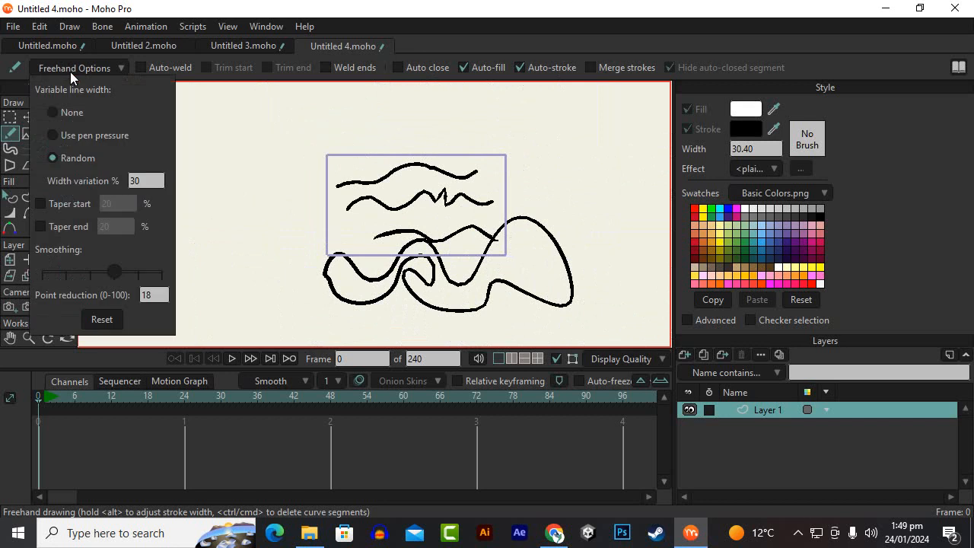
{"action": "left_click", "coordinate": [102, 319]}
{"action": "left_click", "coordinate": [73, 115]}
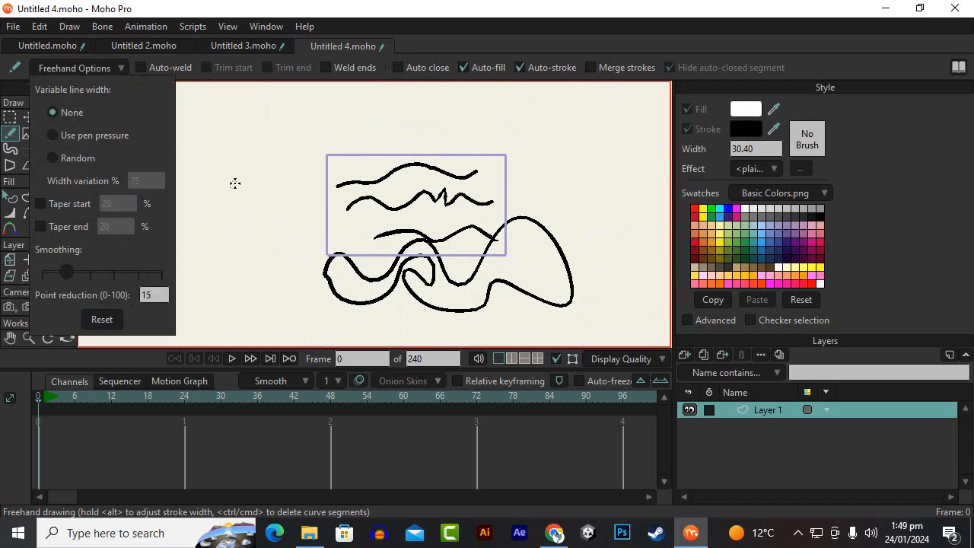
{"action": "left_click", "coordinate": [304, 159]}
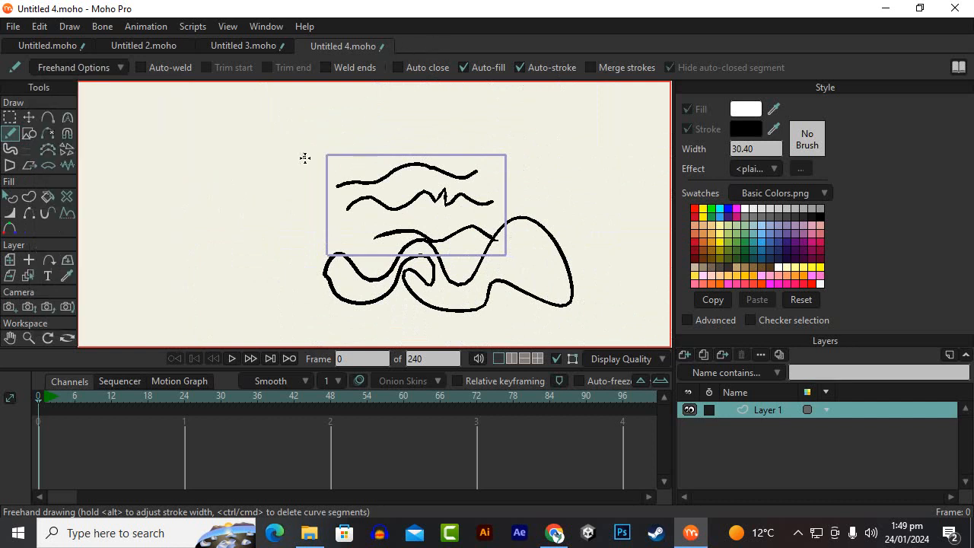
{"action": "scroll", "coordinate": [366, 160], "scroll_direction": "up", "scroll_amount": 5}
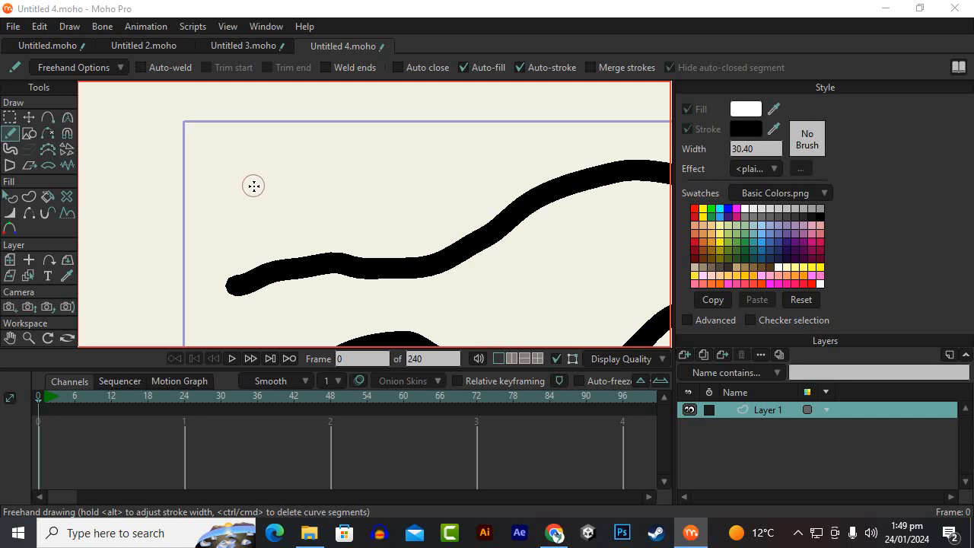
- Set the stroke width to 12.40 and draw a thin M-like freehand stroke in the canvas's upper-left area
{"action": "mouse_move", "coordinate": [252, 186]}
{"action": "left_mouse_down"}
{"action": "mouse_move", "coordinate": [274, 77]}
{"action": "mouse_move", "coordinate": [255, 186]}
{"action": "mouse_move", "coordinate": [279, 168]}
{"action": "mouse_move", "coordinate": [287, 11]}
{"action": "mouse_move", "coordinate": [257, 381]}
{"action": "mouse_move", "coordinate": [229, 502]}
{"action": "mouse_move", "coordinate": [242, 442]}
{"action": "mouse_move", "coordinate": [242, 464]}
{"action": "left_mouse_up"}
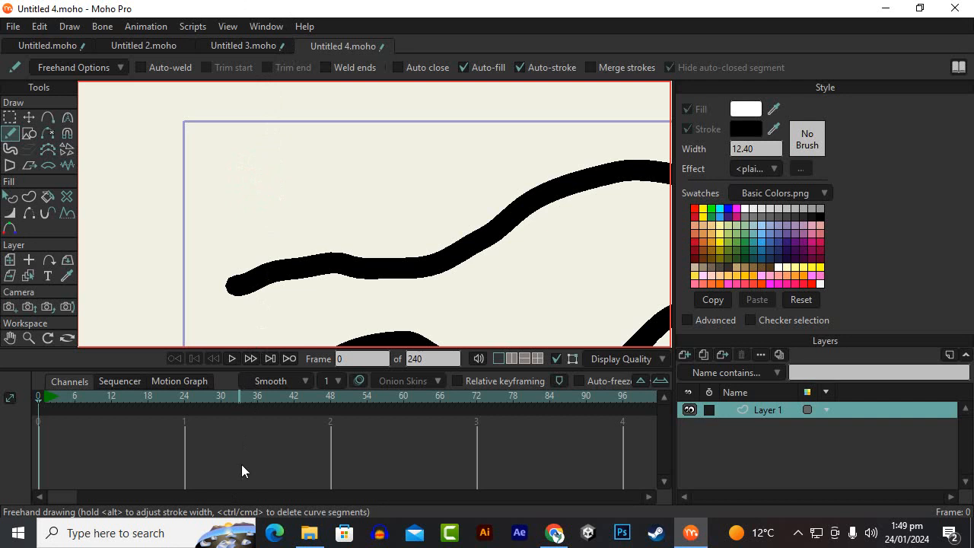
{"action": "mouse_move", "coordinate": [248, 196]}
{"action": "left_mouse_down"}
{"action": "mouse_move", "coordinate": [261, 175]}
{"action": "mouse_move", "coordinate": [337, 215]}
{"action": "mouse_move", "coordinate": [413, 166]}
{"action": "left_mouse_up"}
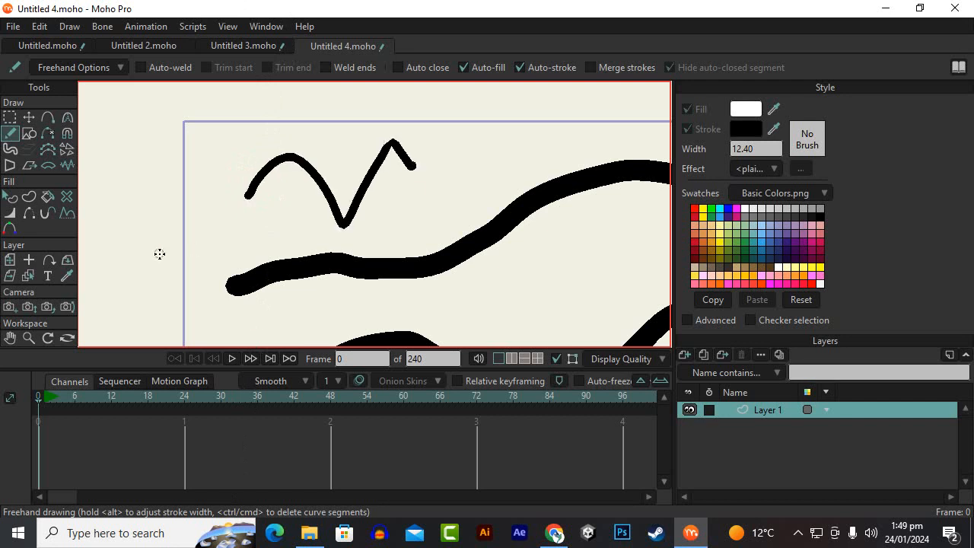
- Increase the stroke width to 107.20 and draw a very thick wavy freehand stroke across the canvas's upper-left edge
{"action": "left_click_drag", "start_coordinate": [159, 253], "coordinate": [219, 133]}
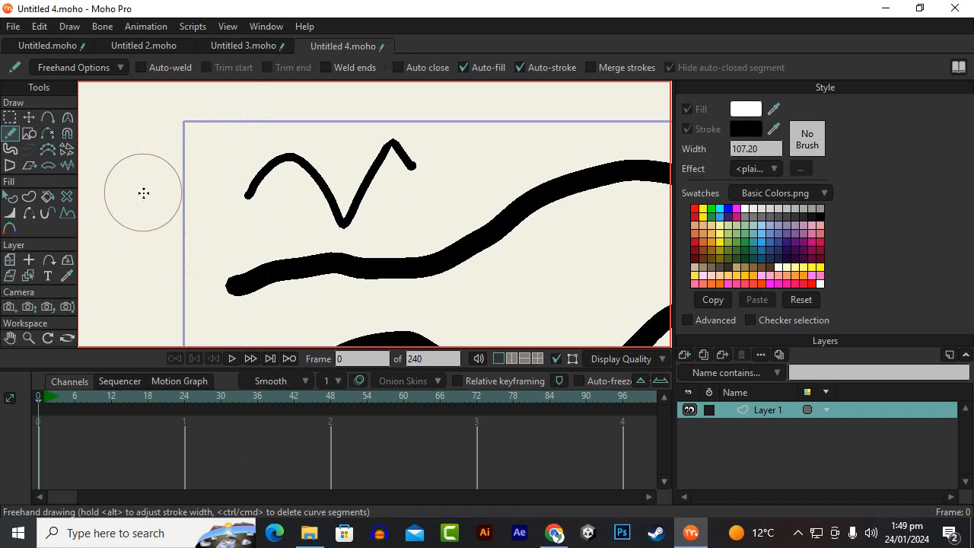
{"action": "mouse_move", "coordinate": [144, 191]}
{"action": "left_mouse_down"}
{"action": "mouse_move", "coordinate": [217, 149]}
{"action": "mouse_move", "coordinate": [563, 147]}
{"action": "left_mouse_up"}
{"action": "scroll", "coordinate": [330, 244], "scroll_direction": "down", "scroll_amount": 5}
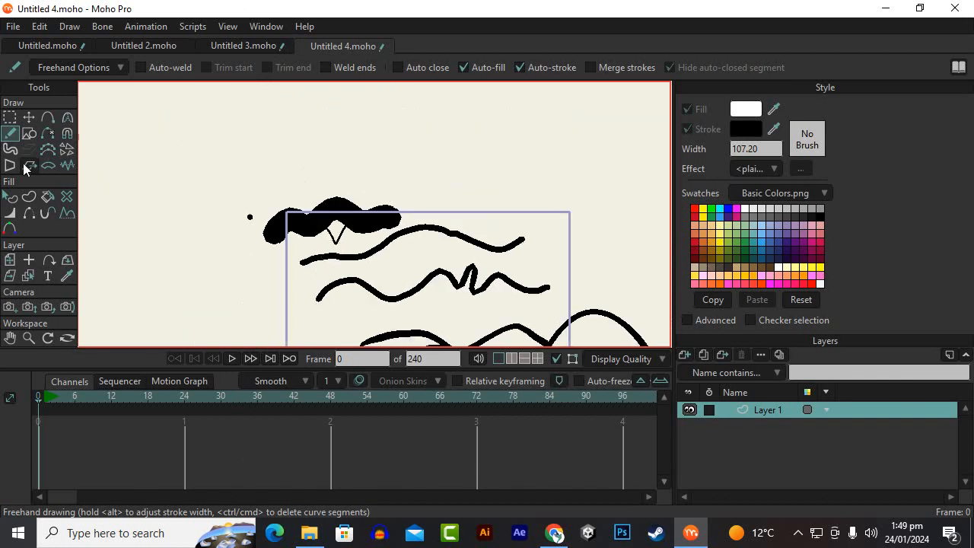
- Move the very thick wavy stroke slightly upward, away from the thin stroke, with the Transform Points tool
{"action": "left_click", "coordinate": [29, 120]}
{"action": "scroll", "coordinate": [312, 217], "scroll_direction": "up", "scroll_amount": 5}
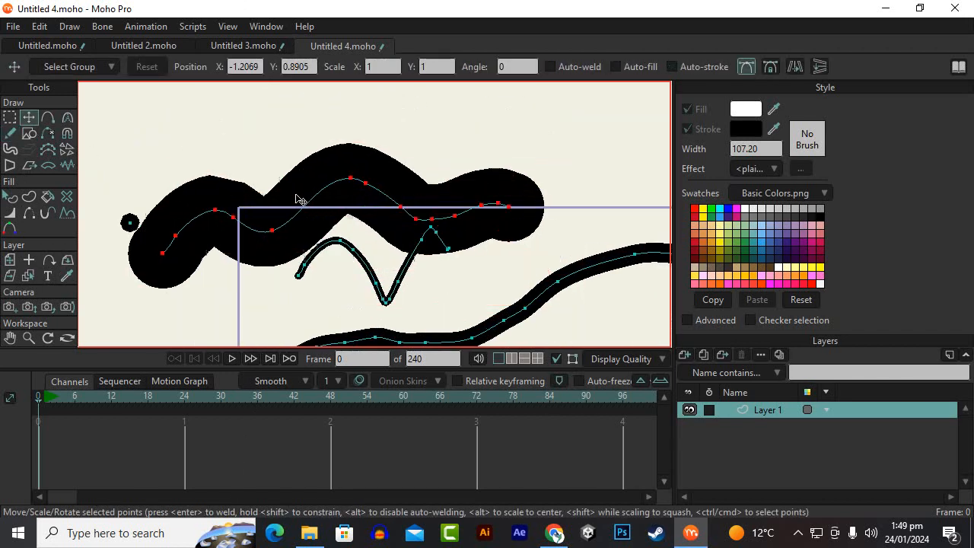
{"action": "left_click", "coordinate": [303, 159]}
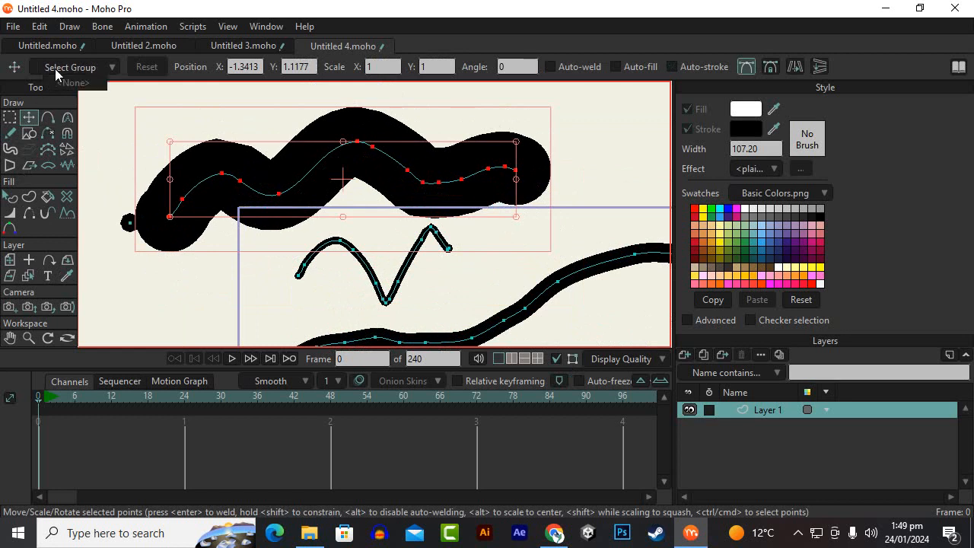
{"action": "key", "text": "Right"}
- Set the Freehand tool's point reduction to 0
{"action": "left_click", "coordinate": [10, 133]}
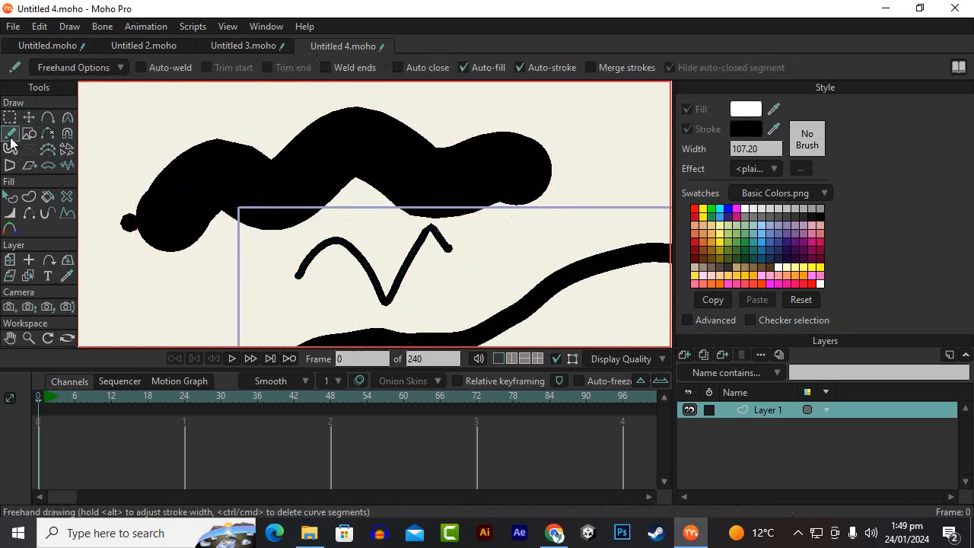
{"action": "left_click", "coordinate": [58, 70]}
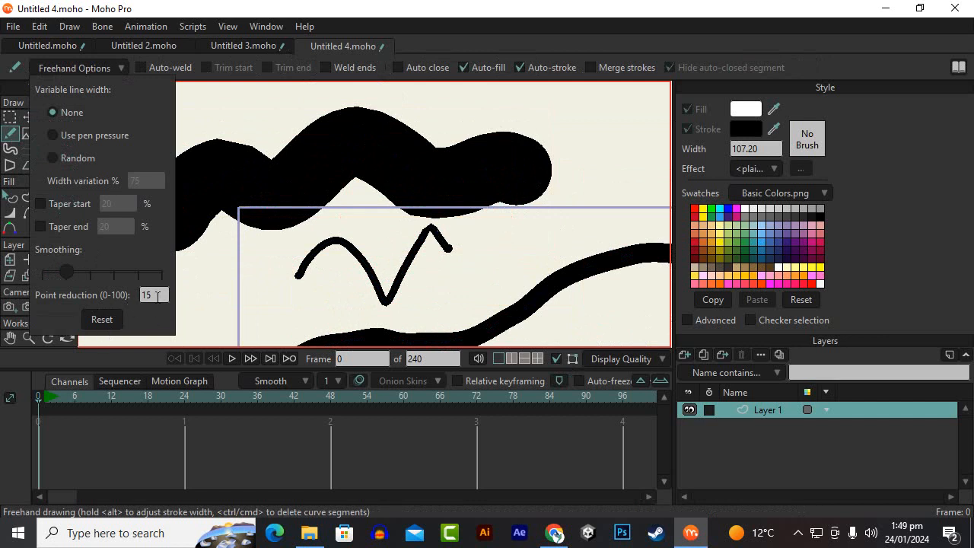
{"action": "left_click_drag", "start_coordinate": [158, 298], "coordinate": [112, 294]}
{"action": "type", "text": "0"}
{"action": "scroll", "coordinate": [330, 278], "scroll_direction": "down", "scroll_amount": 5}
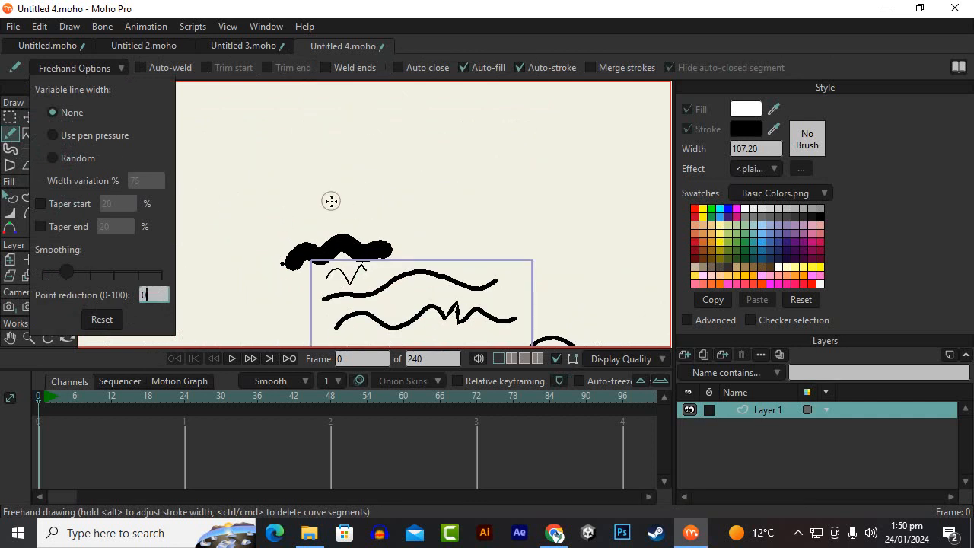
{"action": "left_click", "coordinate": [328, 167]}
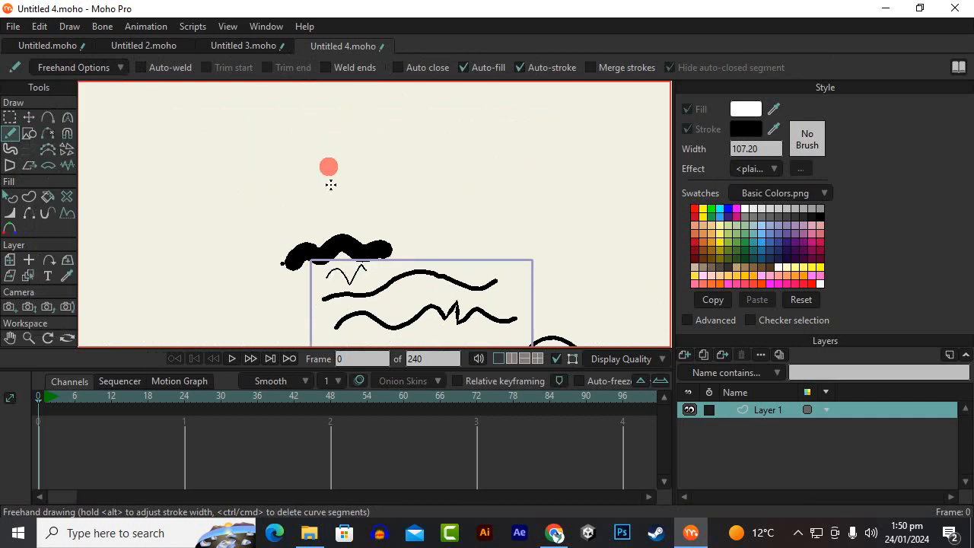
- Reduce the stroke width to 82 and draw a large zigzag-like wavy freehand stroke above the canvas
{"action": "left_click_drag", "start_coordinate": [331, 208], "coordinate": [317, 163], "text": "alt"}
{"action": "mouse_move", "coordinate": [301, 207]}
{"action": "left_mouse_down"}
{"action": "mouse_move", "coordinate": [358, 175]}
{"action": "mouse_move", "coordinate": [407, 219]}
{"action": "mouse_move", "coordinate": [461, 156]}
{"action": "mouse_move", "coordinate": [524, 200]}
{"action": "mouse_move", "coordinate": [575, 181]}
{"action": "left_mouse_up"}
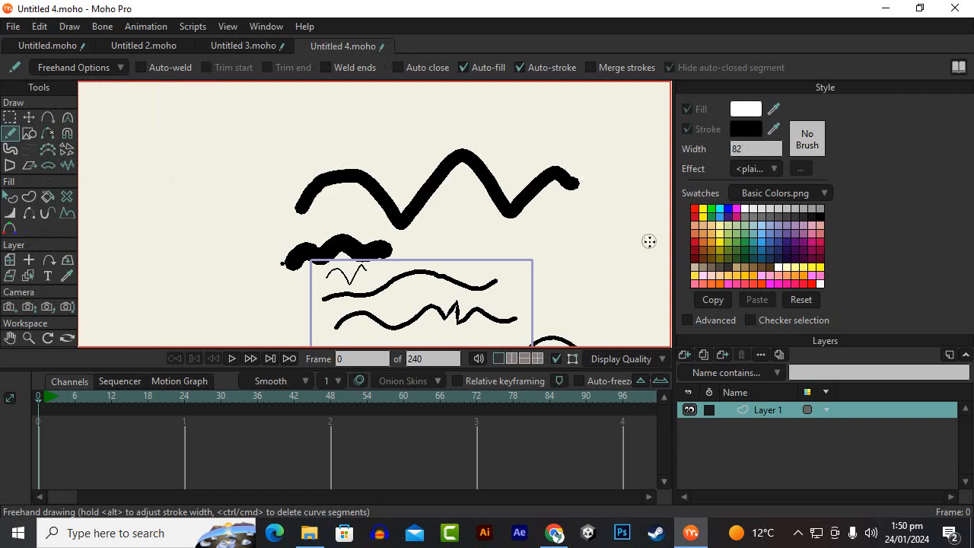
{"action": "scroll", "coordinate": [525, 229], "scroll_direction": "up", "scroll_amount": 3}
{"action": "scroll", "coordinate": [519, 213], "scroll_direction": "down", "scroll_amount": 3}
- Examine the point density along the large wavy stroke, selecting and deselecting its points
{"action": "left_click", "coordinate": [10, 117]}
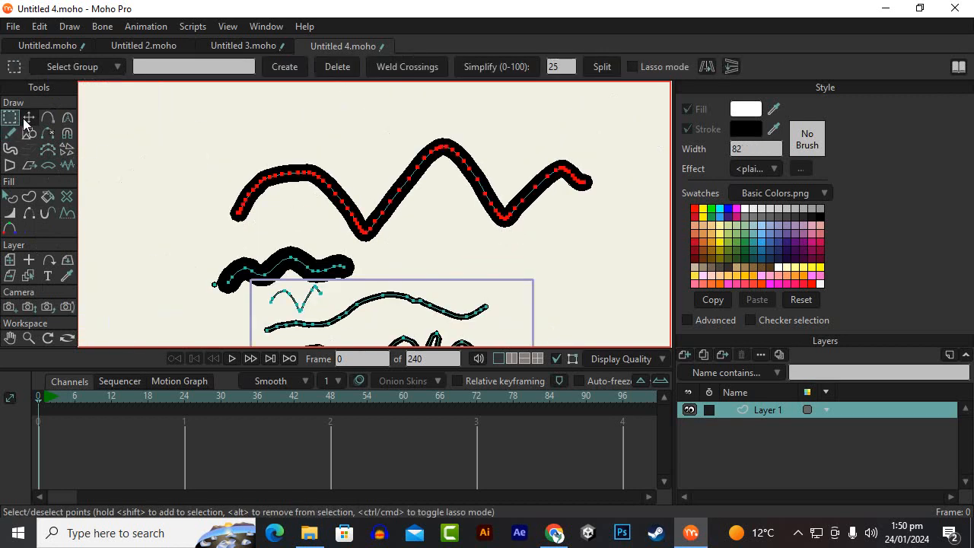
{"action": "scroll", "coordinate": [363, 183], "scroll_direction": "up", "scroll_amount": 3}
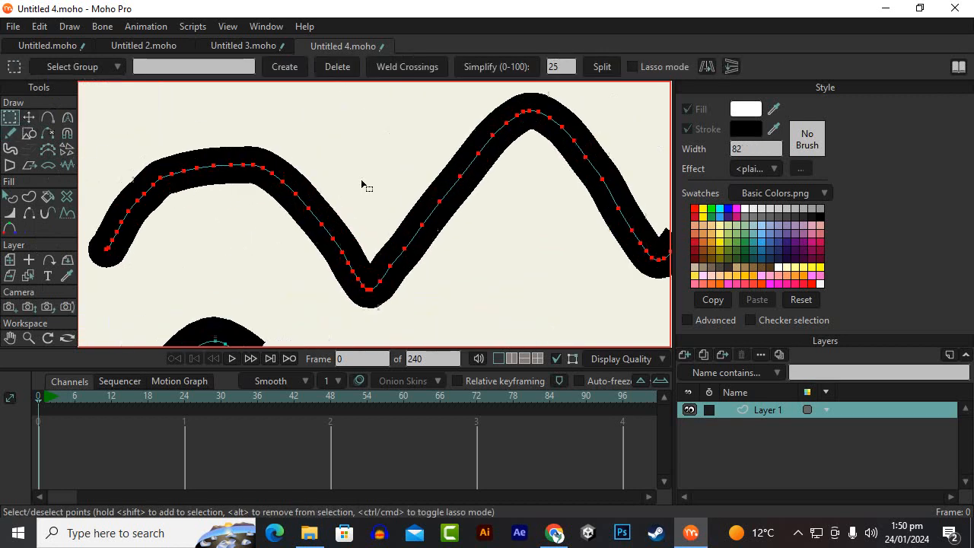
{"action": "left_click", "coordinate": [341, 248]}
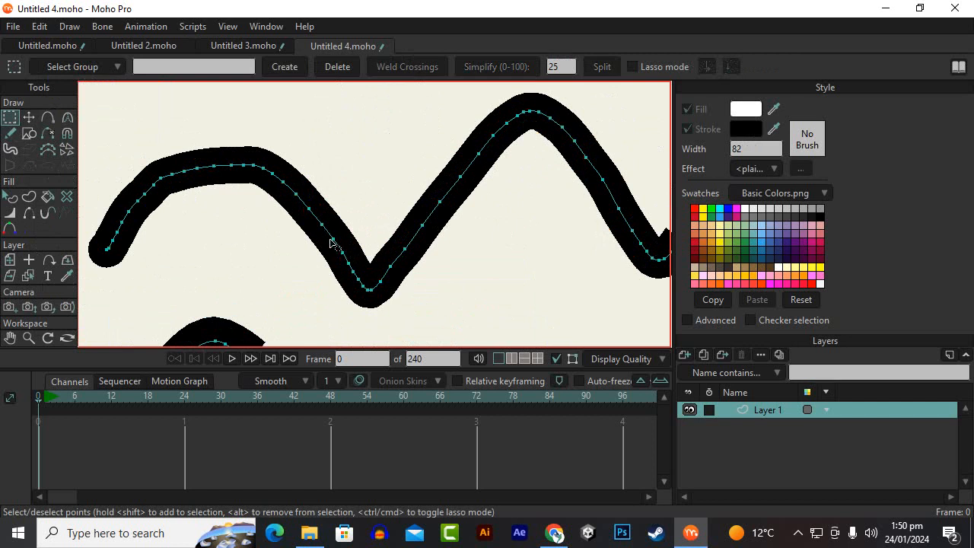
{"action": "scroll", "coordinate": [278, 210], "scroll_direction": "down", "scroll_amount": 3}
{"action": "scroll", "coordinate": [451, 234], "scroll_direction": "up", "scroll_amount": 2}
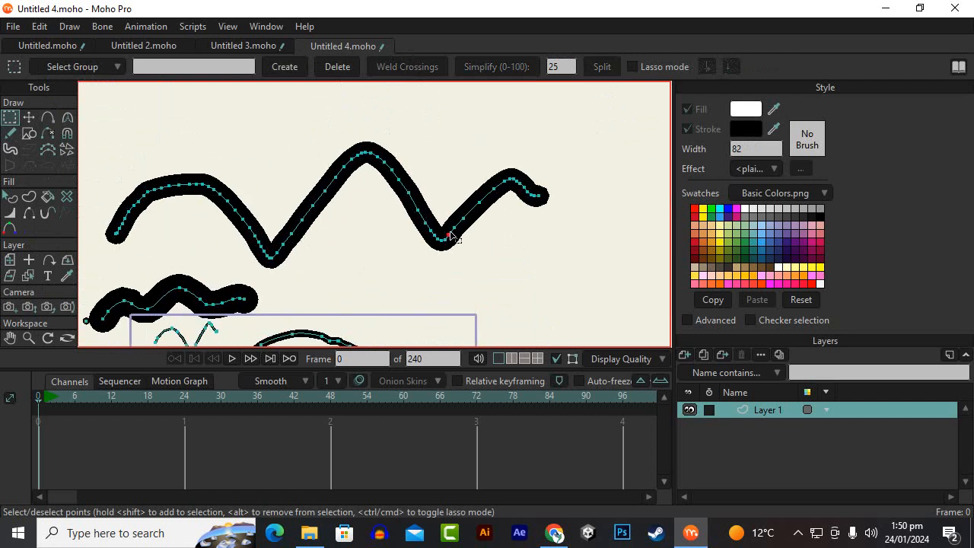
{"action": "double_click", "coordinate": [460, 231]}
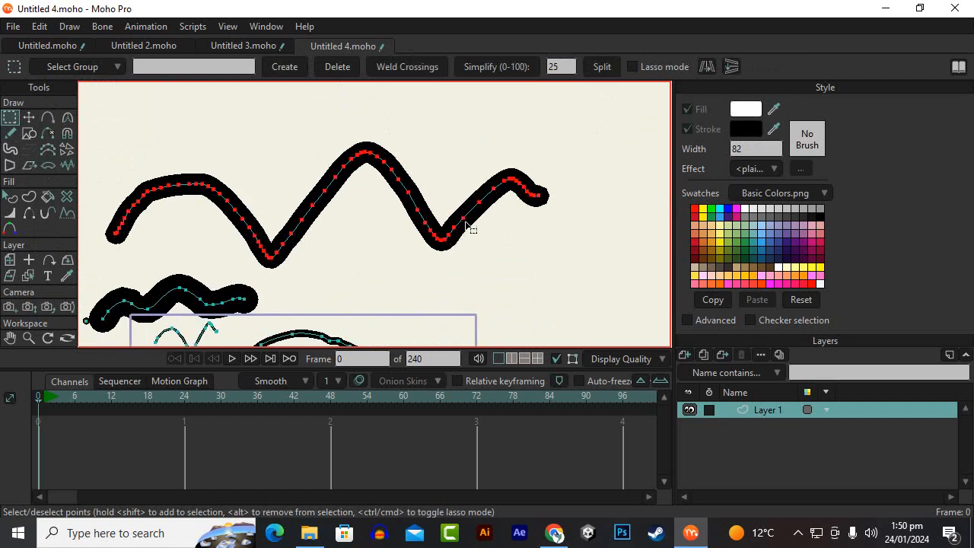
{"action": "left_click", "coordinate": [471, 227]}
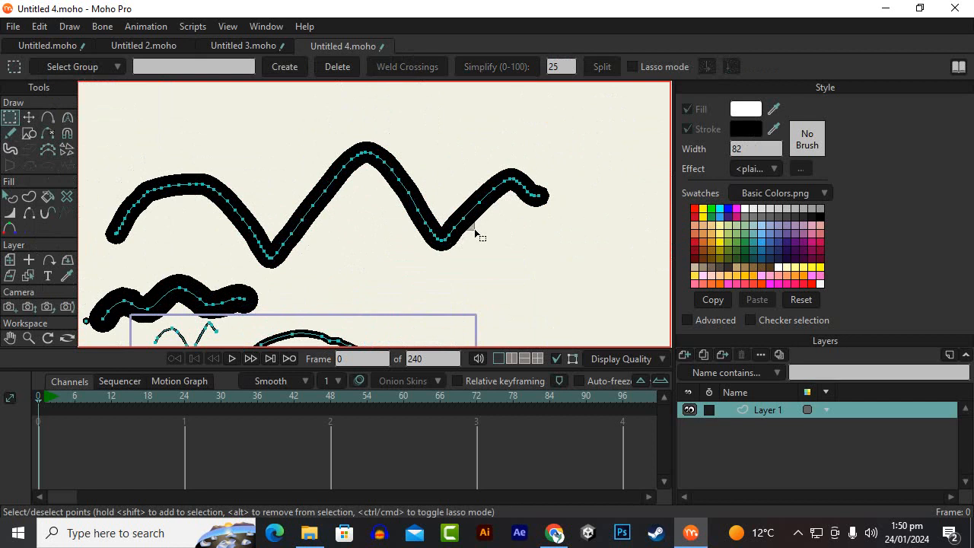
- Move a single point on the final rising section of the large wavy stroke slightly up along the curve
{"action": "scroll", "coordinate": [464, 220], "scroll_direction": "up", "scroll_amount": 3}
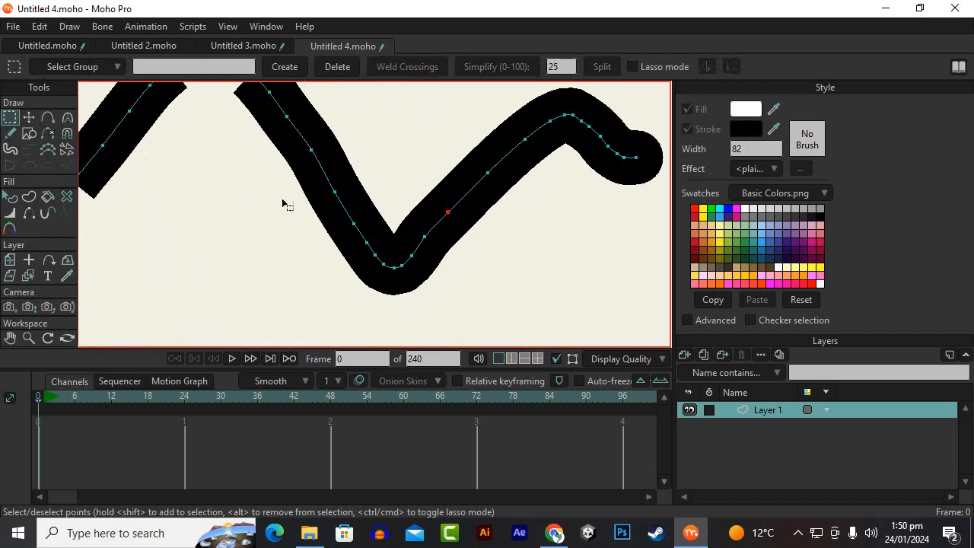
{"action": "left_click", "coordinate": [29, 117]}
{"action": "mouse_move", "coordinate": [457, 206]}
{"action": "left_mouse_down"}
{"action": "mouse_move", "coordinate": [480, 220]}
{"action": "mouse_move", "coordinate": [454, 168]}
{"action": "mouse_move", "coordinate": [471, 188]}
{"action": "left_mouse_up"}
{"action": "scroll", "coordinate": [406, 223], "scroll_direction": "down", "scroll_amount": 4}
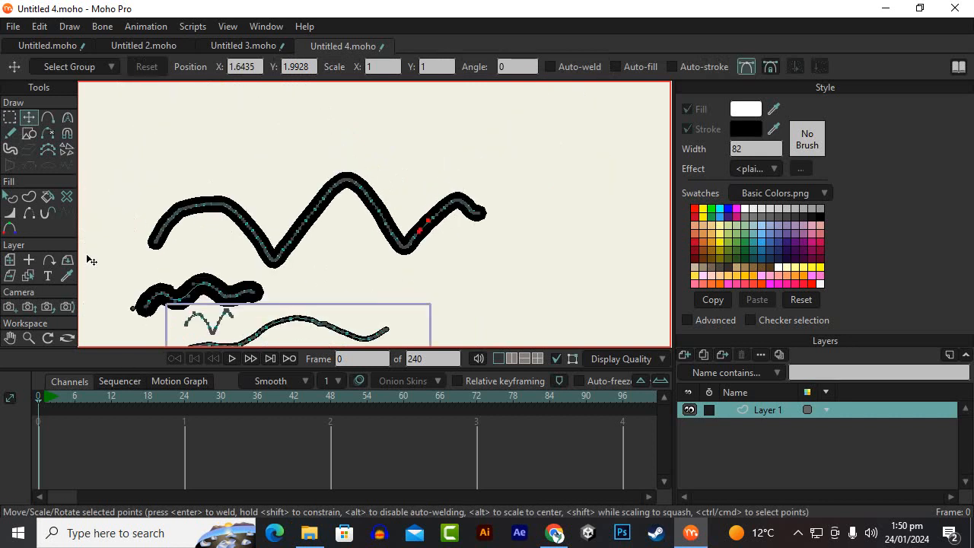
- Set the Freehand tool's point reduction to 20
{"action": "left_click", "coordinate": [50, 66]}
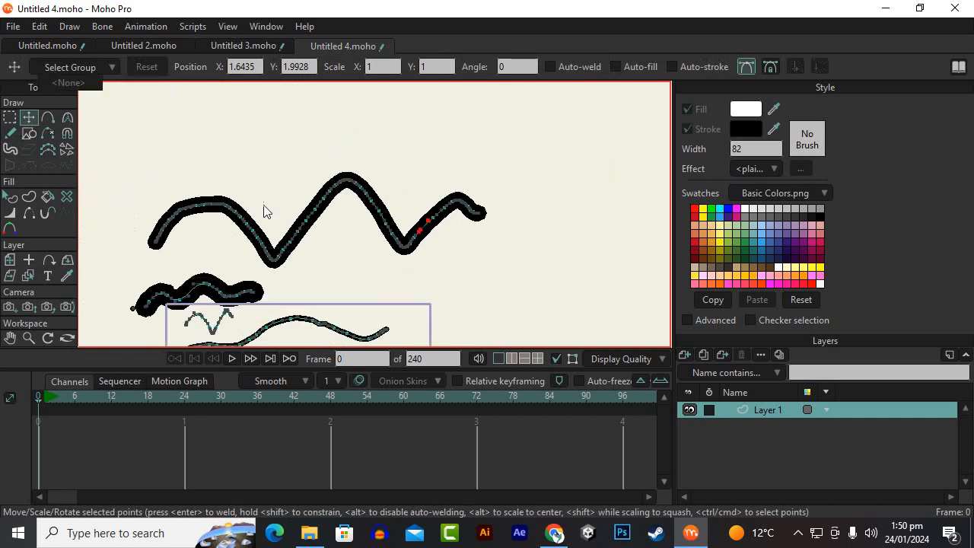
{"action": "left_click", "coordinate": [9, 135]}
{"action": "left_click", "coordinate": [66, 68]}
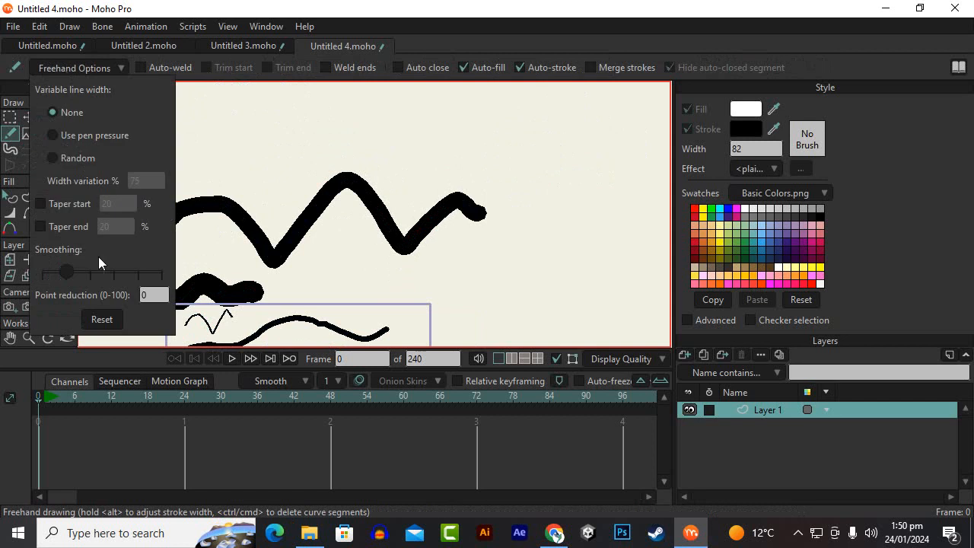
{"action": "left_click_drag", "start_coordinate": [166, 295], "coordinate": [88, 296]}
{"action": "type", "text": "20"}
{"action": "key", "text": "Return"}
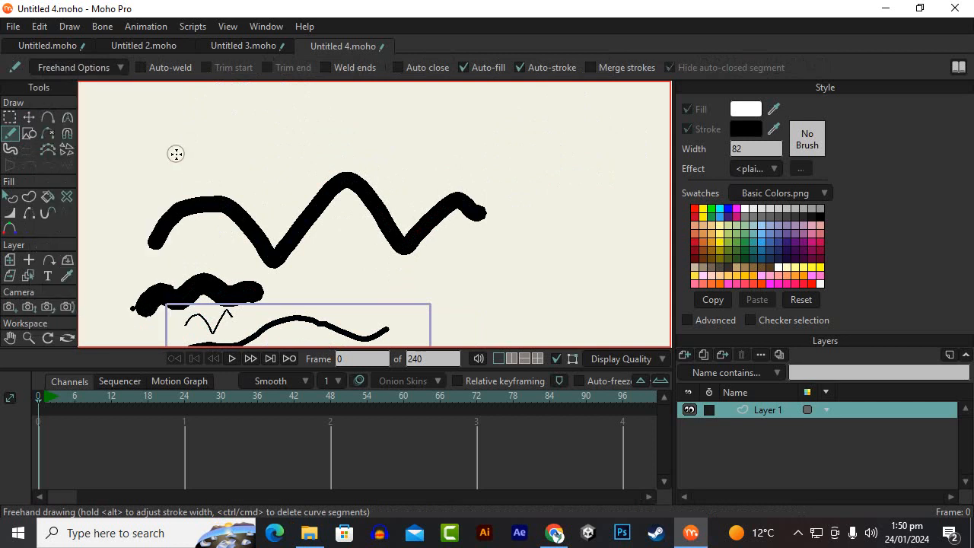
- Draw a long, gently wavy freehand stroke above the large zigzag-like one and display its points for inspection
{"action": "mouse_move", "coordinate": [158, 162]}
{"action": "left_mouse_down"}
{"action": "mouse_move", "coordinate": [246, 112]}
{"action": "mouse_move", "coordinate": [357, 145]}
{"action": "mouse_move", "coordinate": [445, 131]}
{"action": "mouse_move", "coordinate": [571, 139]}
{"action": "left_mouse_up"}
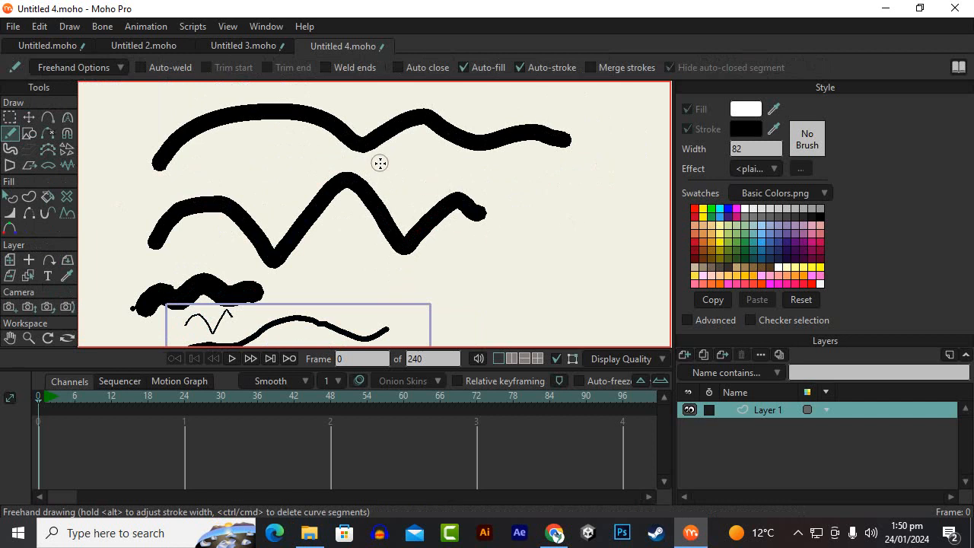
{"action": "left_click", "coordinate": [28, 117]}
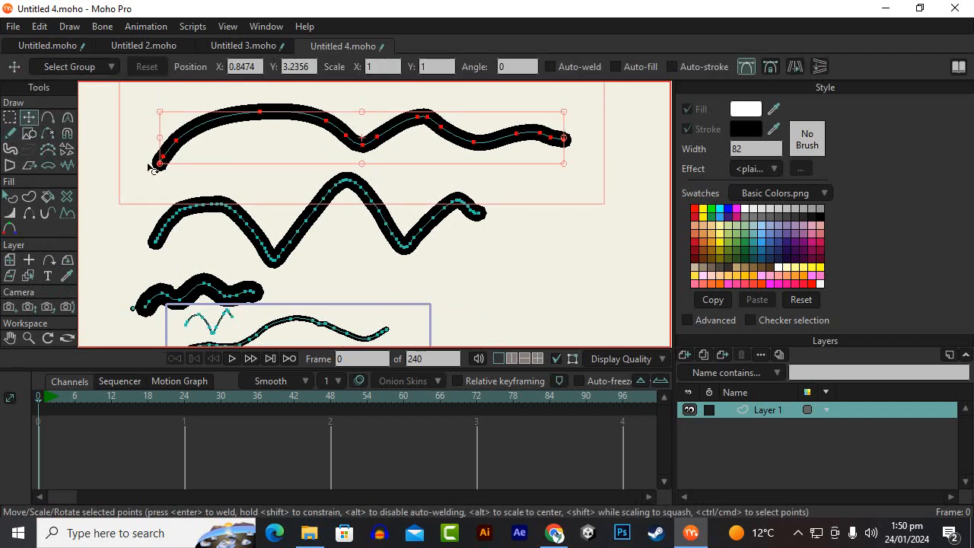
{"action": "scroll", "coordinate": [159, 158], "scroll_direction": "up", "scroll_amount": 3}
{"action": "scroll", "coordinate": [165, 156], "scroll_direction": "down", "scroll_amount": 3}
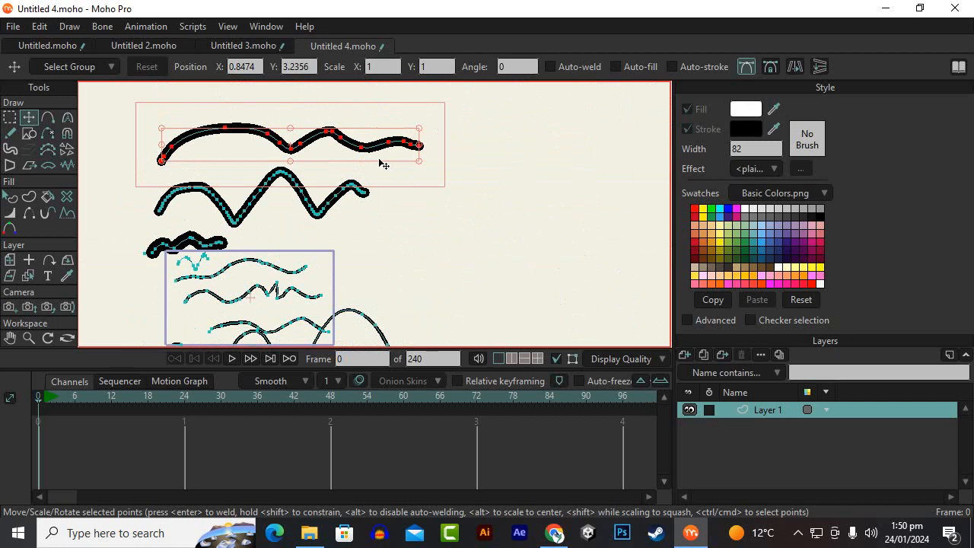
- Move the topmost wavy stroke right and slightly down to position X 2.5204, Y 2.9460
{"action": "left_click_drag", "start_coordinate": [364, 155], "coordinate": [443, 172]}
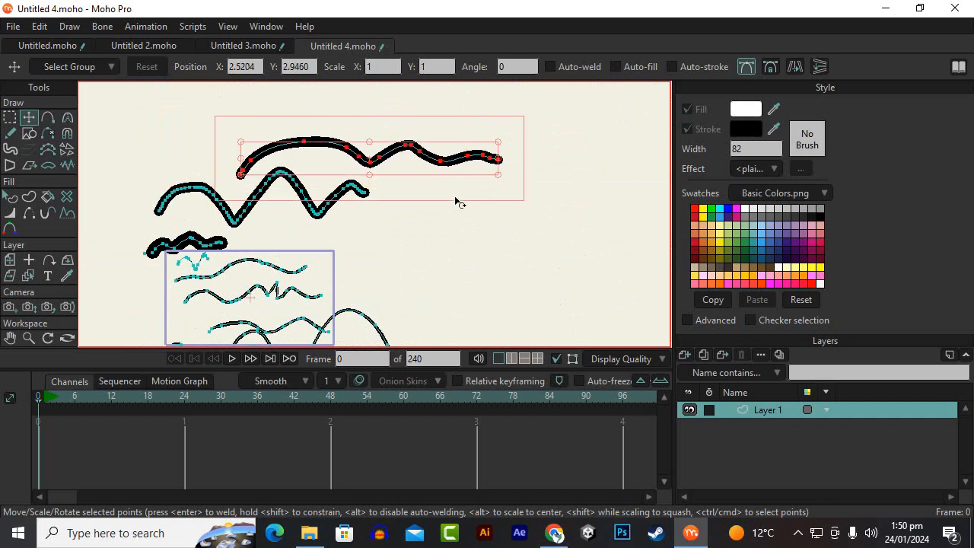
{"action": "scroll", "coordinate": [461, 203], "scroll_direction": "down", "scroll_amount": 3}
{"action": "scroll", "coordinate": [459, 229], "scroll_direction": "up", "scroll_amount": 3}
{"action": "scroll", "coordinate": [483, 241], "scroll_direction": "down", "scroll_amount": 3}
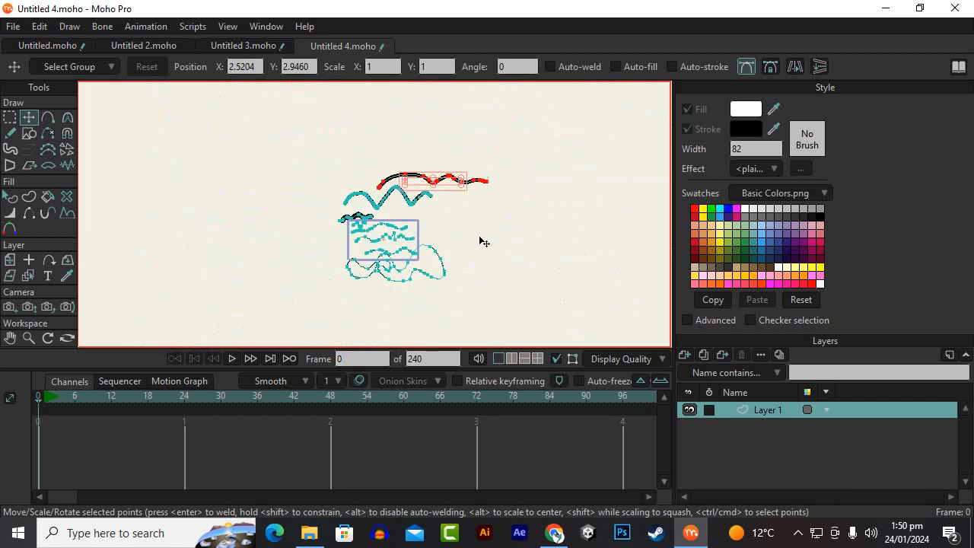
{"action": "scroll", "coordinate": [495, 236], "scroll_direction": "up", "scroll_amount": 2}
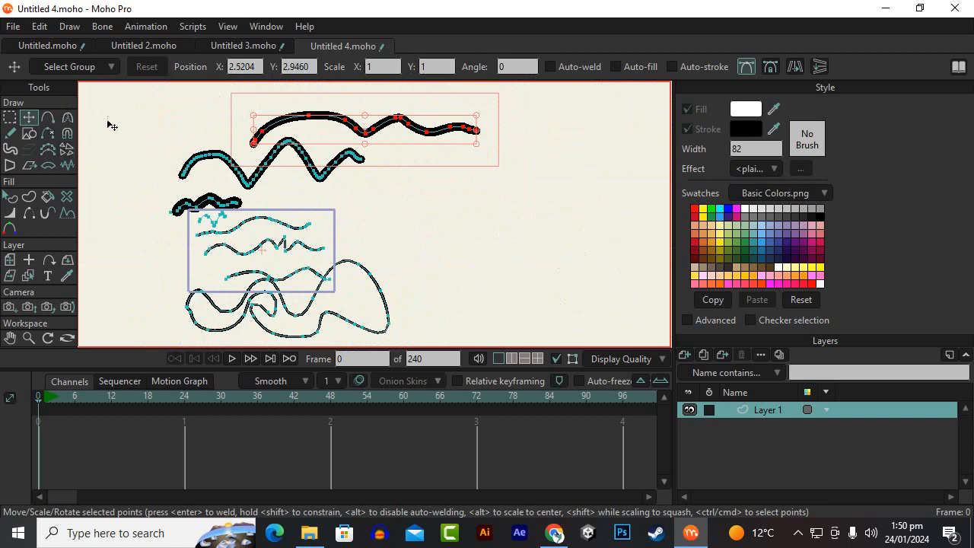
- Enable Auto-weld for the Freehand tool, draw a closed rounded shape to the right of the canvas, and inspect its joined ends
{"action": "left_click", "coordinate": [12, 134]}
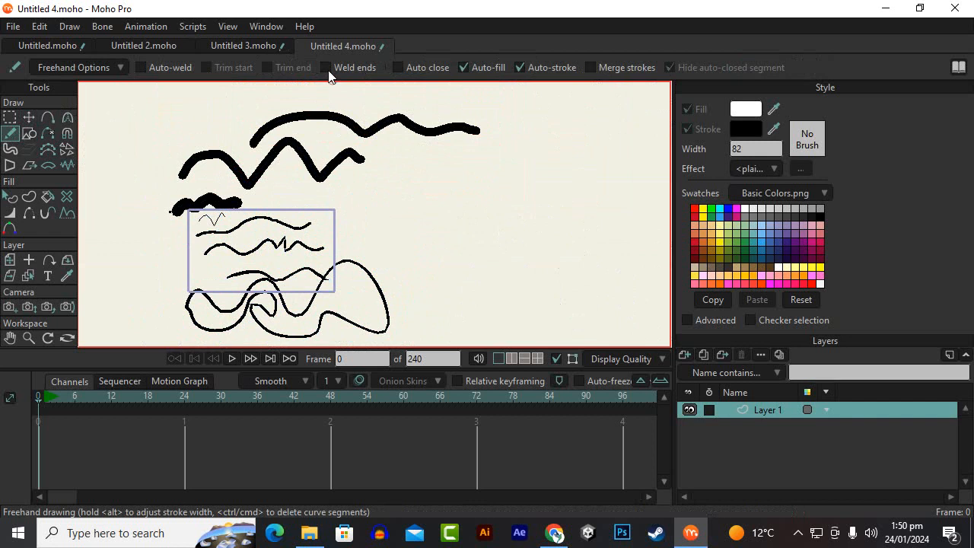
{"action": "left_click", "coordinate": [142, 67]}
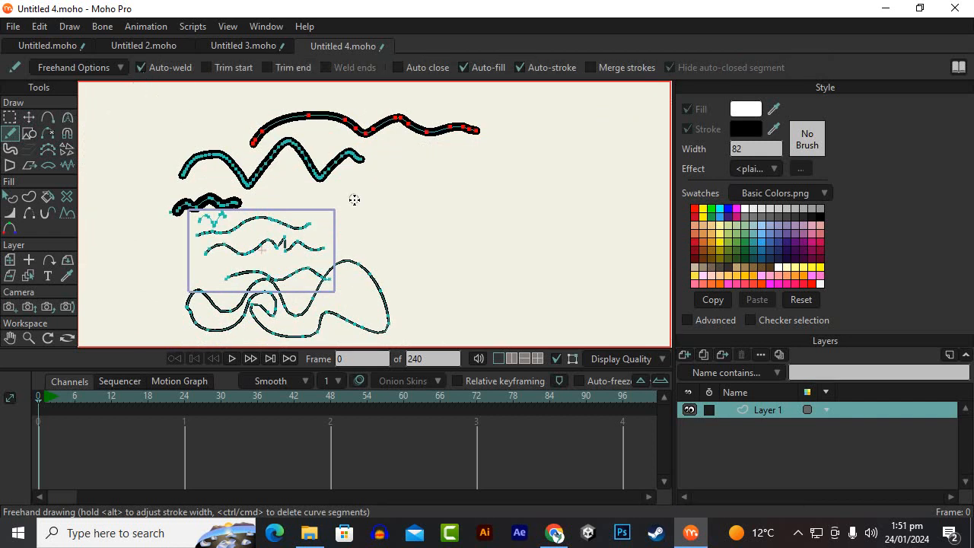
{"action": "mouse_move", "coordinate": [476, 244]}
{"action": "left_mouse_down"}
{"action": "mouse_move", "coordinate": [485, 180]}
{"action": "mouse_move", "coordinate": [527, 157]}
{"action": "mouse_move", "coordinate": [563, 179]}
{"action": "mouse_move", "coordinate": [576, 249]}
{"action": "mouse_move", "coordinate": [546, 275]}
{"action": "mouse_move", "coordinate": [465, 277]}
{"action": "mouse_move", "coordinate": [472, 248]}
{"action": "left_mouse_up"}
{"action": "scroll", "coordinate": [530, 269], "scroll_direction": "up", "scroll_amount": 3}
{"action": "scroll", "coordinate": [533, 271], "scroll_direction": "down", "scroll_amount": 1}
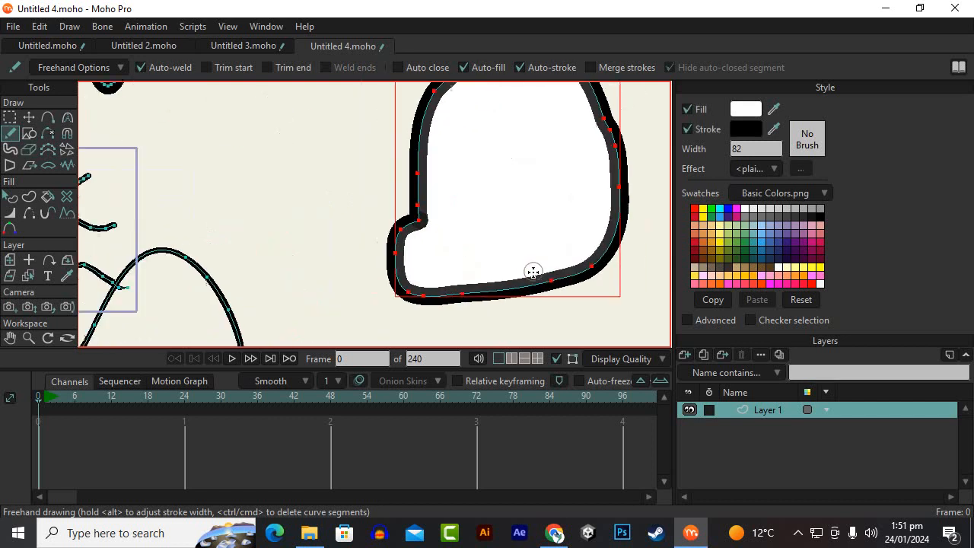
{"action": "scroll", "coordinate": [533, 272], "scroll_direction": "down", "scroll_amount": 3}
{"action": "scroll", "coordinate": [552, 254], "scroll_direction": "up", "scroll_amount": 2}
{"action": "scroll", "coordinate": [379, 183], "scroll_direction": "down", "scroll_amount": 1}
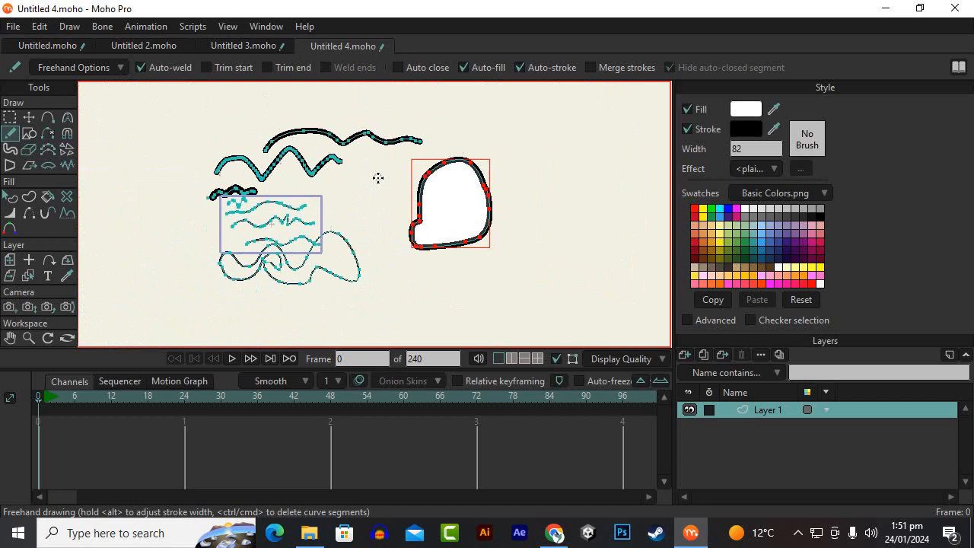
- Draw a long, nearly vertical freehand stroke to the right of the closed shape
{"action": "scroll", "coordinate": [424, 233], "scroll_direction": "down", "scroll_amount": 2}
{"action": "left_click_drag", "start_coordinate": [522, 150], "coordinate": [544, 283]}
{"action": "scroll", "coordinate": [595, 233], "scroll_direction": "up", "scroll_amount": 3}
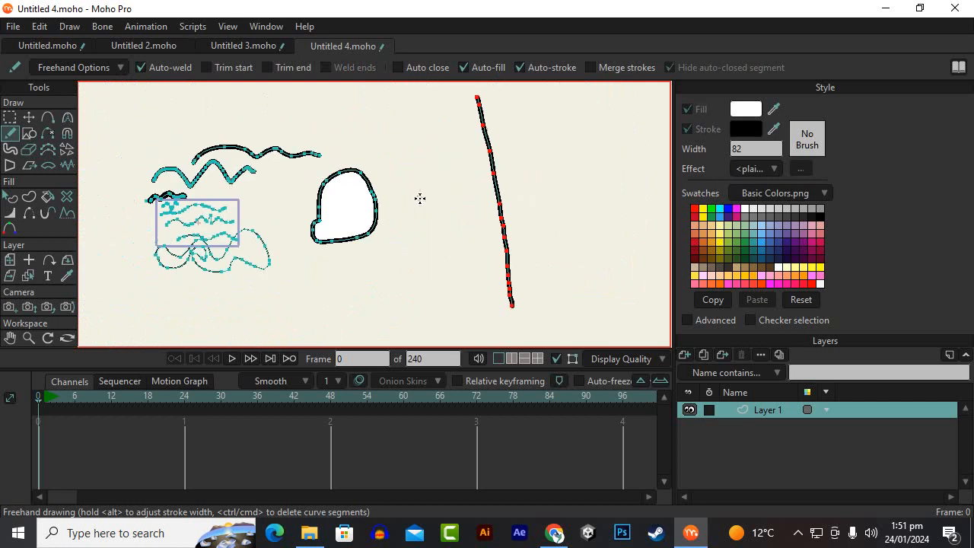
- Draw a short horizontal freehand stroke that ends on the middle of the near-vertical stroke, and inspect the welded junction
{"action": "left_click_drag", "start_coordinate": [423, 196], "coordinate": [495, 193]}
{"action": "scroll", "coordinate": [576, 174], "scroll_direction": "up", "scroll_amount": 3}
{"action": "scroll", "coordinate": [394, 206], "scroll_direction": "up", "scroll_amount": 3}
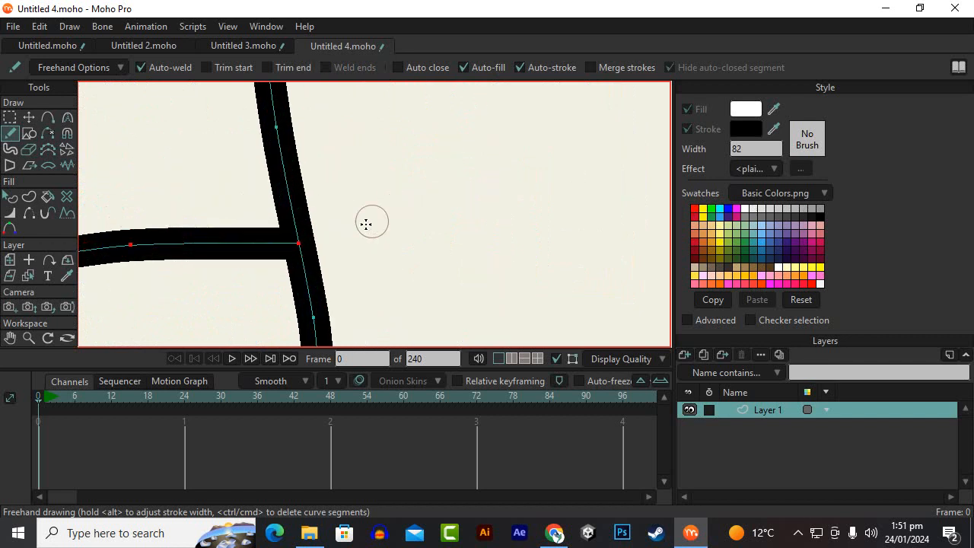
{"action": "scroll", "coordinate": [381, 244], "scroll_direction": "down", "scroll_amount": 2}
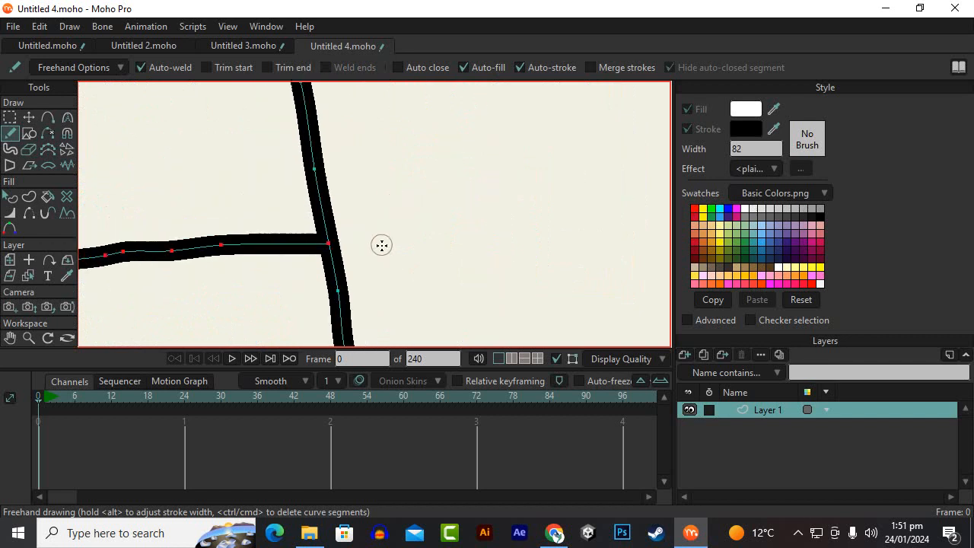
- Move the short horizontal stroke slightly with the Transform Points tool to test its welded junction with the near-vertical stroke
{"action": "left_click", "coordinate": [29, 117]}
{"action": "mouse_move", "coordinate": [301, 255]}
{"action": "left_mouse_down"}
{"action": "mouse_move", "coordinate": [332, 240]}
{"action": "mouse_move", "coordinate": [260, 251]}
{"action": "mouse_move", "coordinate": [297, 242]}
{"action": "left_mouse_up"}
{"action": "scroll", "coordinate": [319, 230], "scroll_direction": "down", "scroll_amount": 3}
{"action": "scroll", "coordinate": [354, 246], "scroll_direction": "up", "scroll_amount": 1}
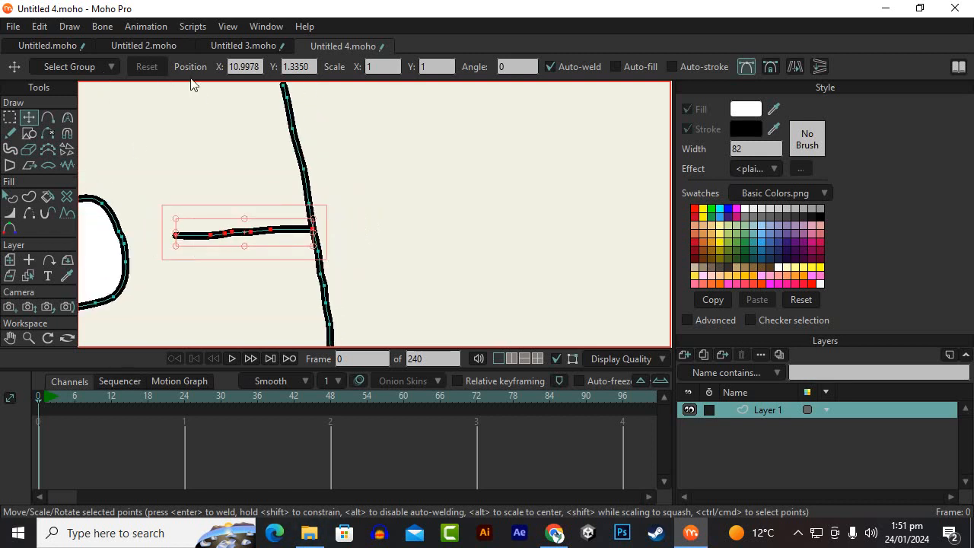
- Disable Auto-weld for the Freehand tool and draw a near-vertical stroke with a horizontal stroke crossing it, beside the welded strokes
{"action": "left_click", "coordinate": [11, 133]}
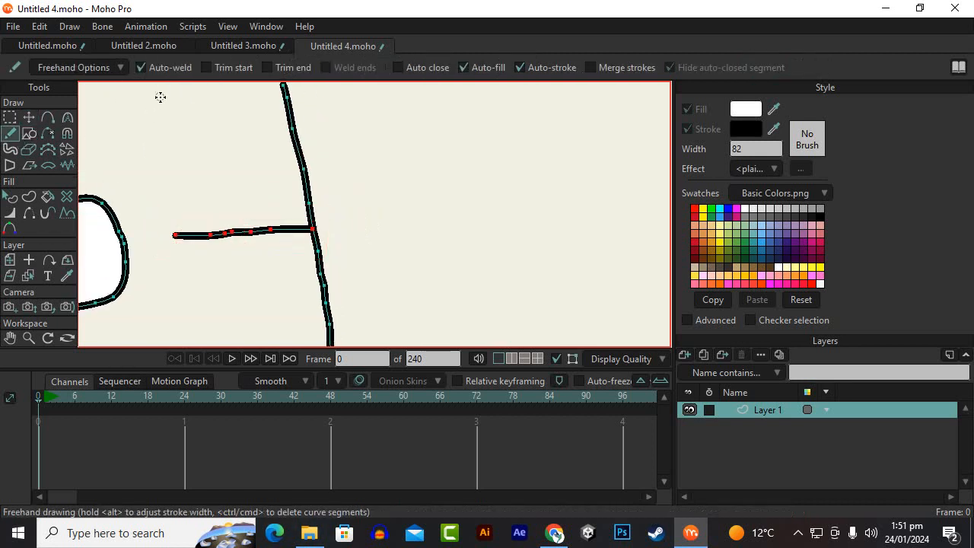
{"action": "left_click", "coordinate": [142, 67]}
{"action": "left_click_drag", "start_coordinate": [377, 112], "coordinate": [402, 227]}
{"action": "left_click_drag", "start_coordinate": [339, 172], "coordinate": [487, 160]}
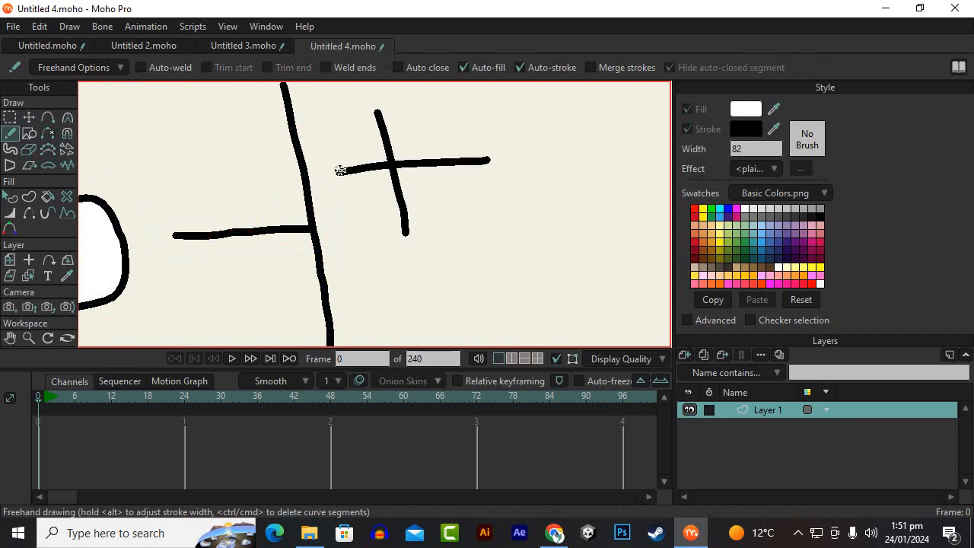
- Bend the crossing horizontal stroke upward past the intersection and pull the upper part of the crossing vertical stroke sideways
{"action": "left_click", "coordinate": [28, 117]}
{"action": "left_click", "coordinate": [472, 211]}
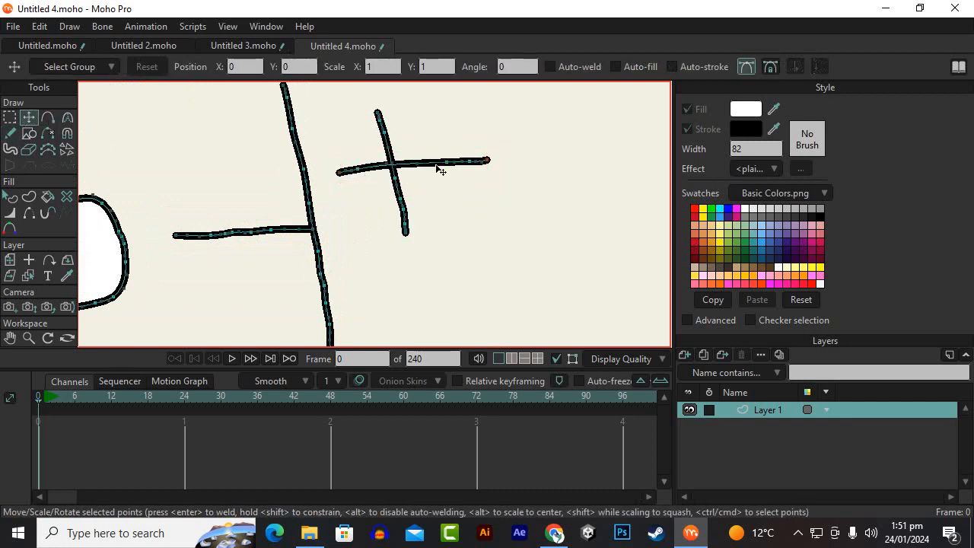
{"action": "mouse_move", "coordinate": [439, 163]}
{"action": "left_mouse_down"}
{"action": "mouse_move", "coordinate": [430, 205]}
{"action": "mouse_move", "coordinate": [446, 165]}
{"action": "left_mouse_up"}
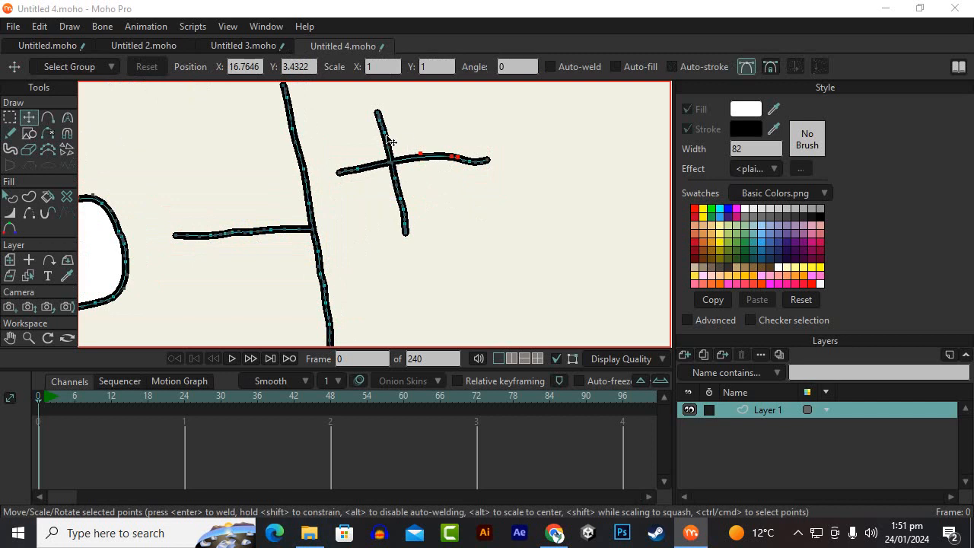
{"action": "mouse_move", "coordinate": [386, 138]}
{"action": "left_mouse_down"}
{"action": "mouse_move", "coordinate": [410, 135]}
{"action": "mouse_move", "coordinate": [368, 140]}
{"action": "mouse_move", "coordinate": [411, 143]}
{"action": "mouse_move", "coordinate": [357, 153]}
{"action": "left_mouse_up"}
- Select the whole horizontal crossing stroke to check whether it is connected to the vertical one
{"action": "left_click", "coordinate": [10, 118]}
{"action": "left_click", "coordinate": [384, 158]}
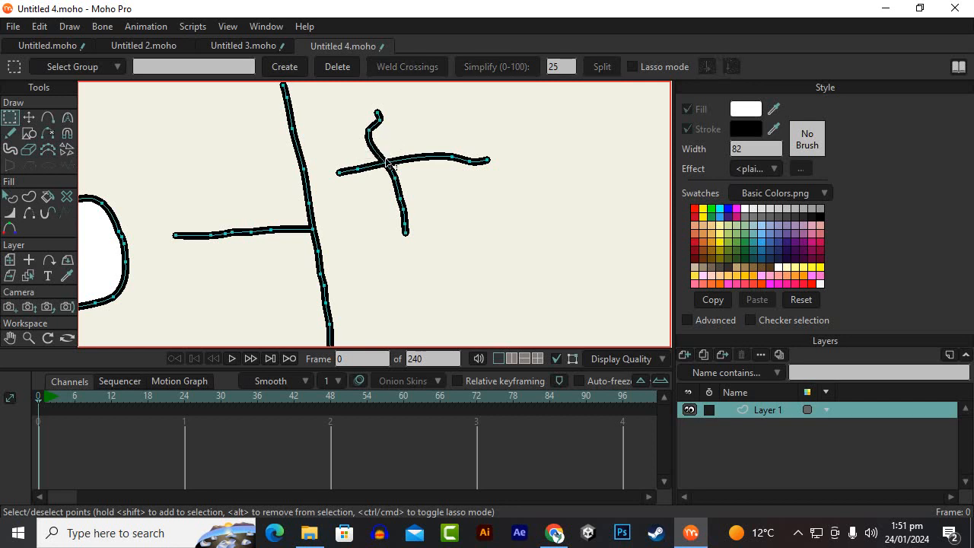
{"action": "left_click", "coordinate": [352, 172]}
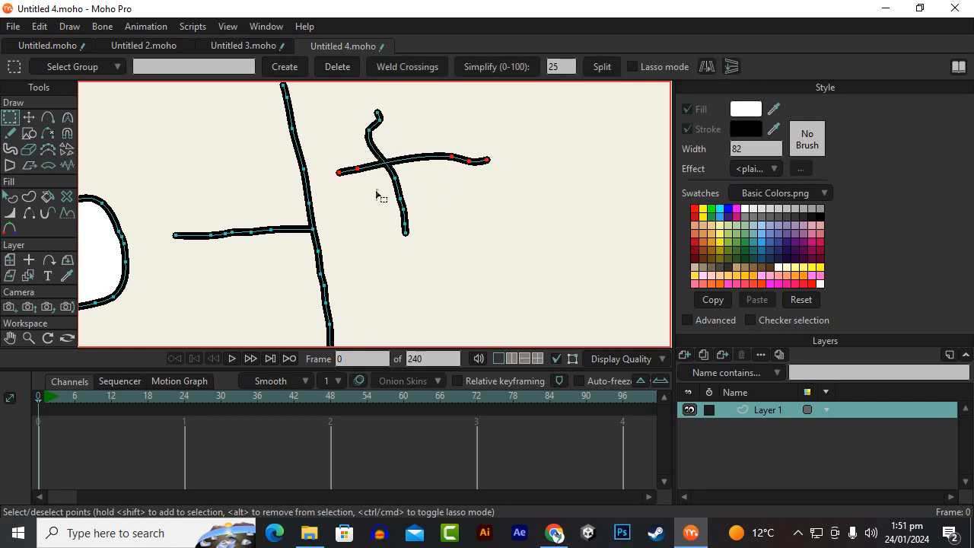
{"action": "left_click", "coordinate": [29, 118]}
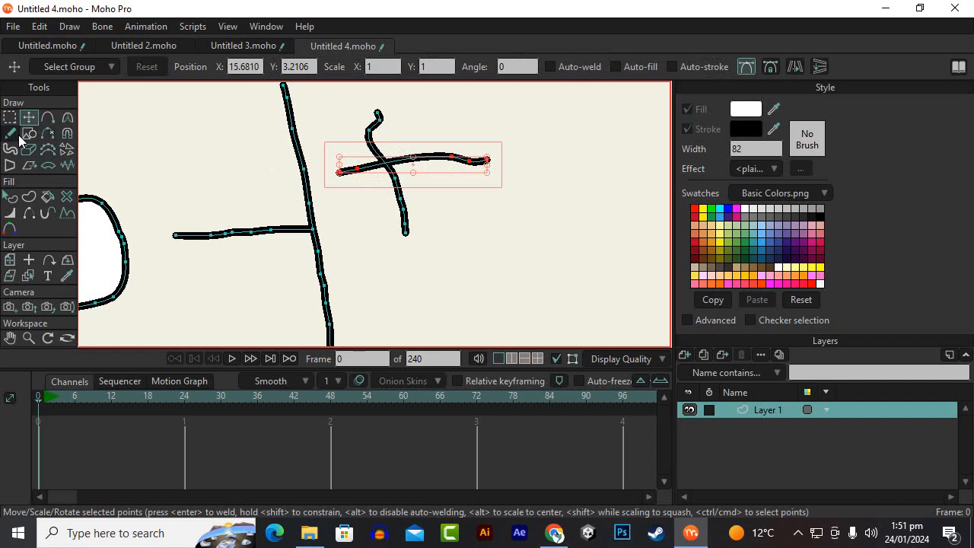
- Enable Auto-weld, Trim start and Trim end for the Freehand tool
{"action": "left_click", "coordinate": [10, 133]}
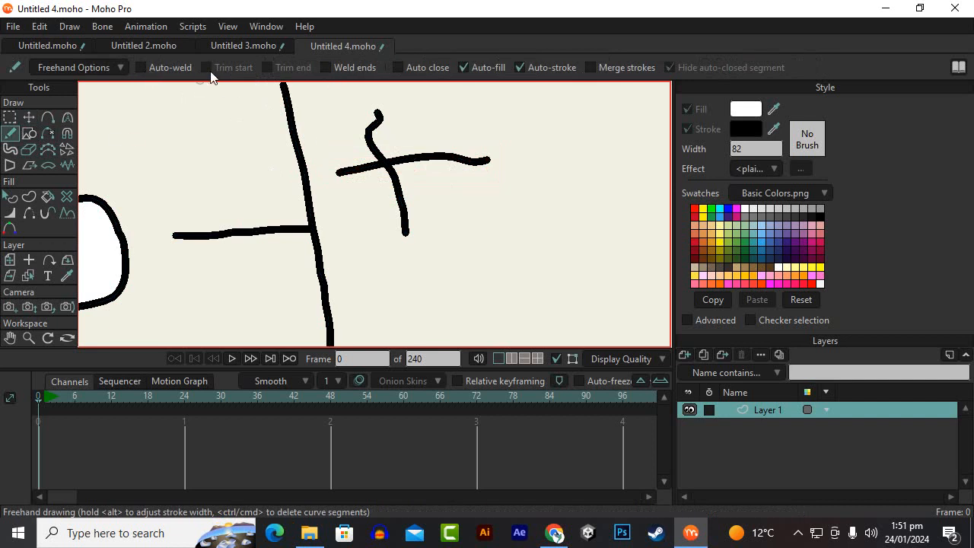
{"action": "left_click", "coordinate": [141, 67]}
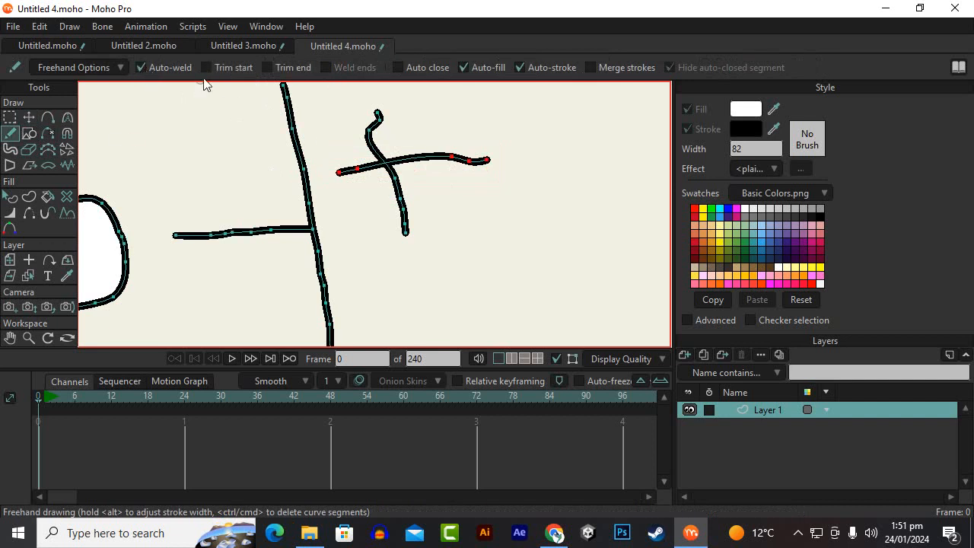
{"action": "left_click", "coordinate": [206, 67]}
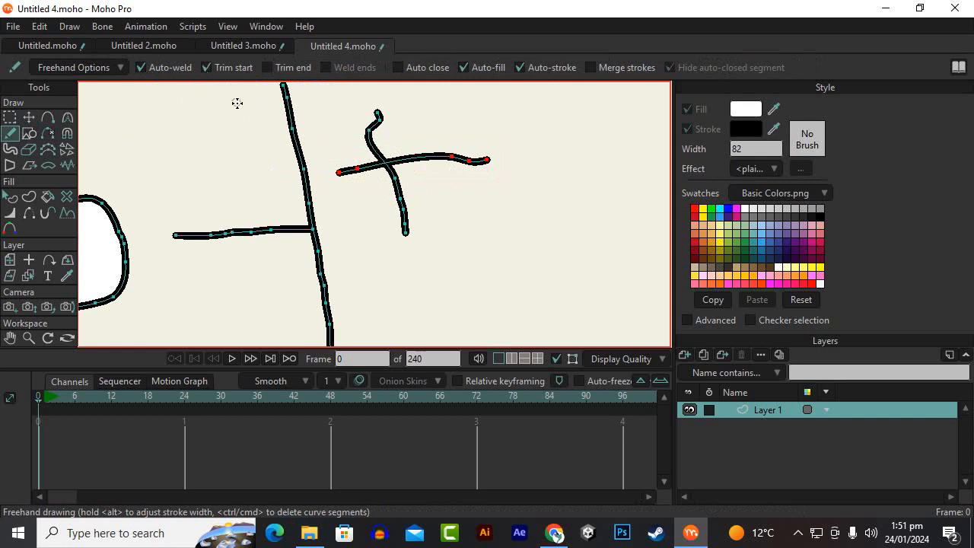
{"action": "left_click", "coordinate": [267, 66]}
- Draw a long near-vertical stroke beside the crossed strokes, and several horizontal strokes running across it so their overshoots are trimmed
{"action": "scroll", "coordinate": [100, 148], "scroll_direction": "down", "scroll_amount": 3}
{"action": "left_click_drag", "start_coordinate": [369, 123], "coordinate": [363, 321]}
{"action": "scroll", "coordinate": [308, 189], "scroll_direction": "up", "scroll_amount": 3}
{"action": "left_click_drag", "start_coordinate": [264, 175], "coordinate": [455, 175]}
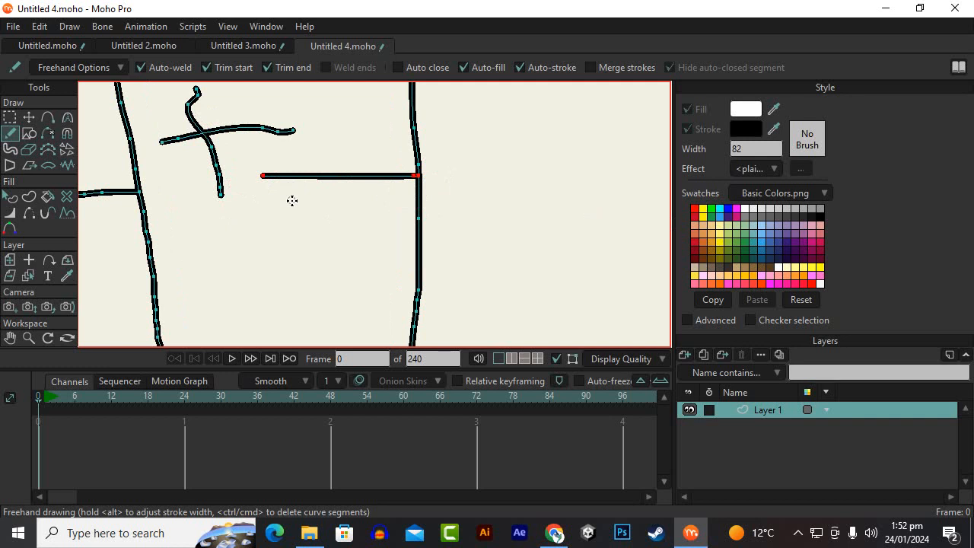
{"action": "left_click_drag", "start_coordinate": [266, 221], "coordinate": [419, 222]}
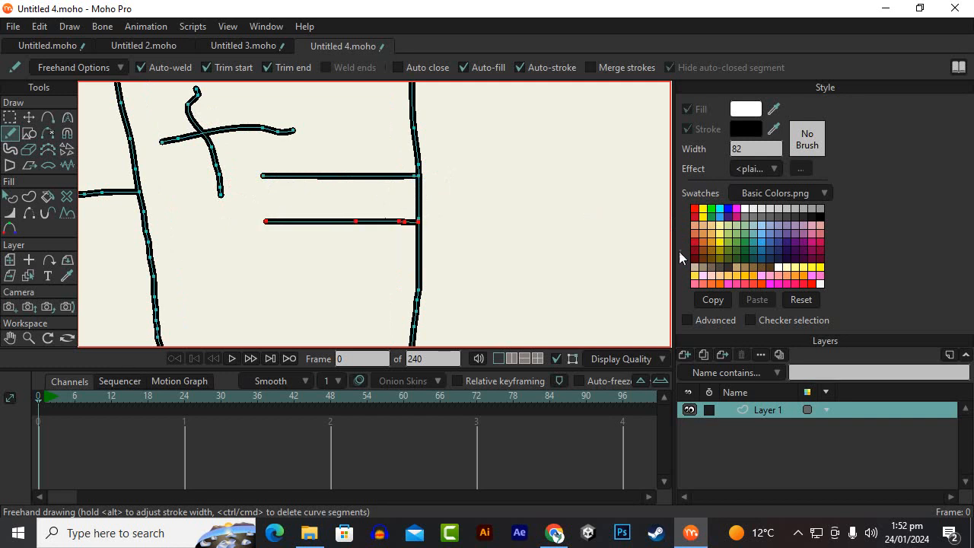
{"action": "mouse_move", "coordinate": [245, 264]}
{"action": "left_mouse_down"}
{"action": "mouse_move", "coordinate": [567, 260]}
{"action": "mouse_move", "coordinate": [267, 284]}
{"action": "mouse_move", "coordinate": [269, 292]}
{"action": "left_mouse_up"}
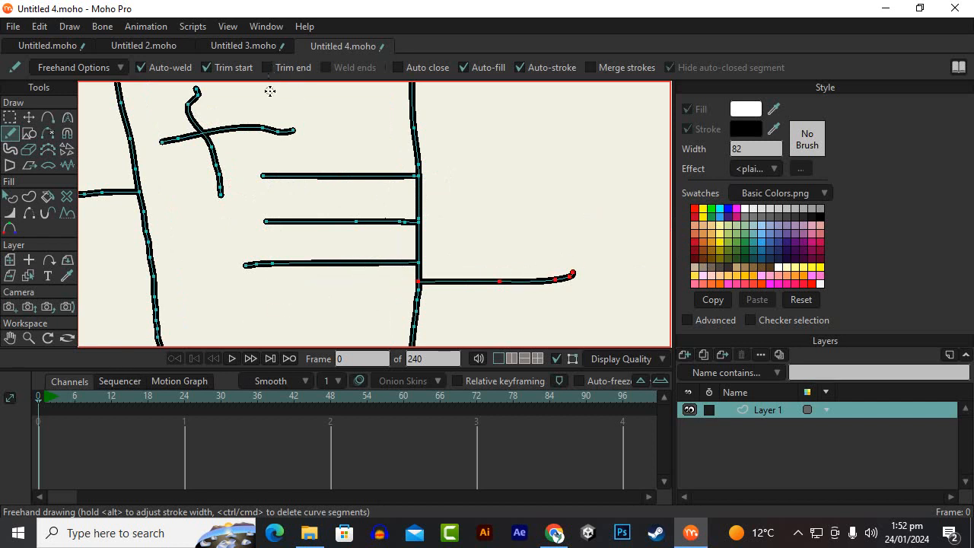
- With Trim start on and Trim end off, draw two horizontal strokes from left to right across the upper part of the vertical stroke
{"action": "left_click_drag", "start_coordinate": [318, 139], "coordinate": [536, 135]}
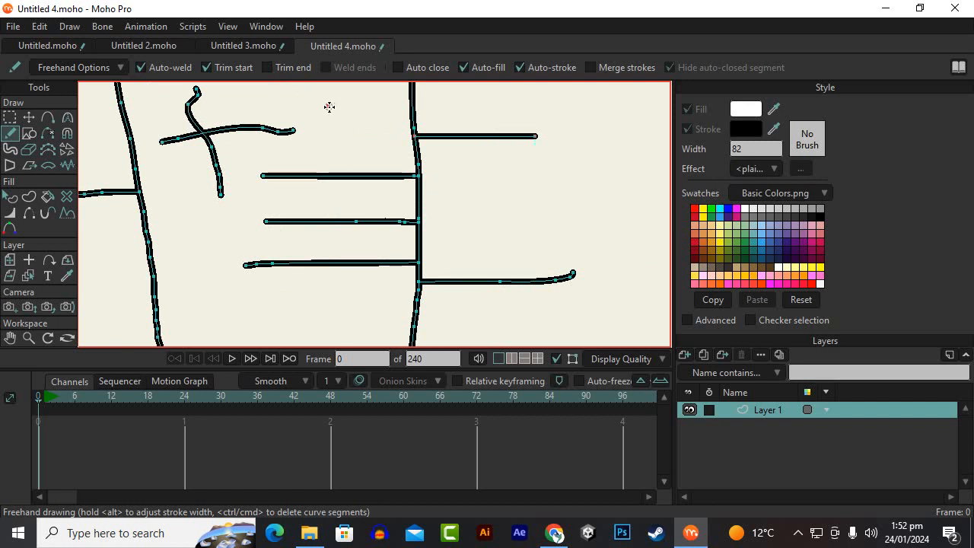
{"action": "left_click_drag", "start_coordinate": [327, 106], "coordinate": [576, 106]}
{"action": "left_click_drag", "start_coordinate": [662, 105], "coordinate": [669, 103]}
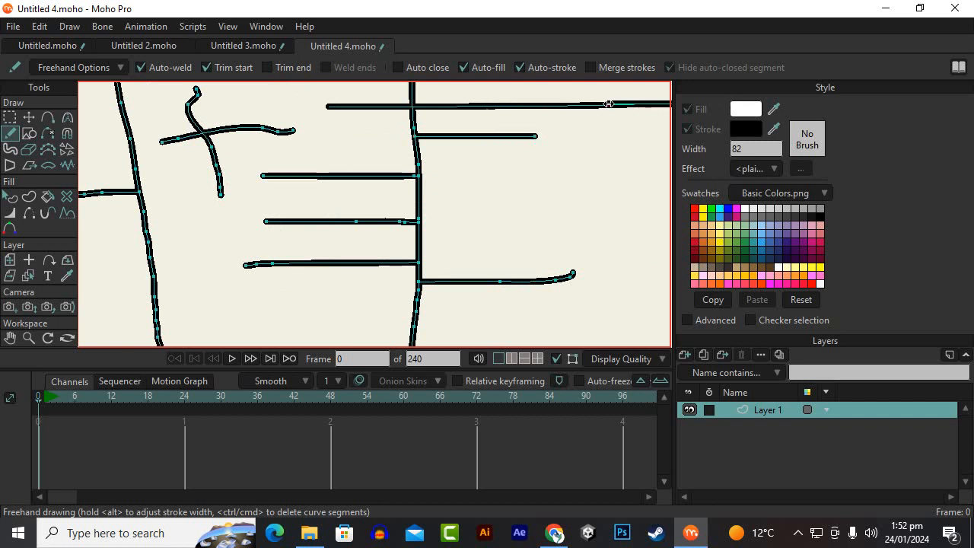
- Disable Trim start, enable Trim end, and draw two horizontal strokes from right to left across the middle of the vertical stroke
{"action": "left_click", "coordinate": [207, 68]}
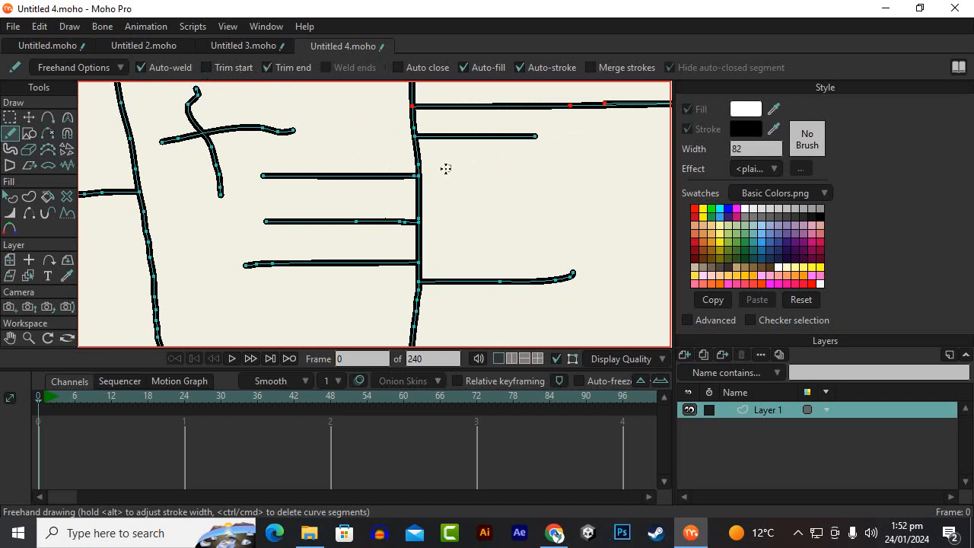
{"action": "left_click_drag", "start_coordinate": [518, 165], "coordinate": [296, 160]}
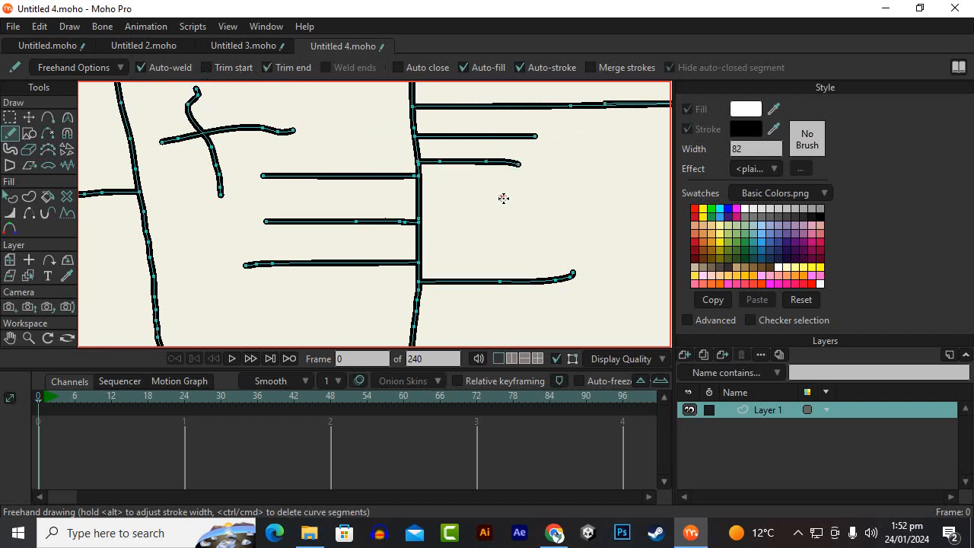
{"action": "left_click_drag", "start_coordinate": [503, 198], "coordinate": [283, 216]}
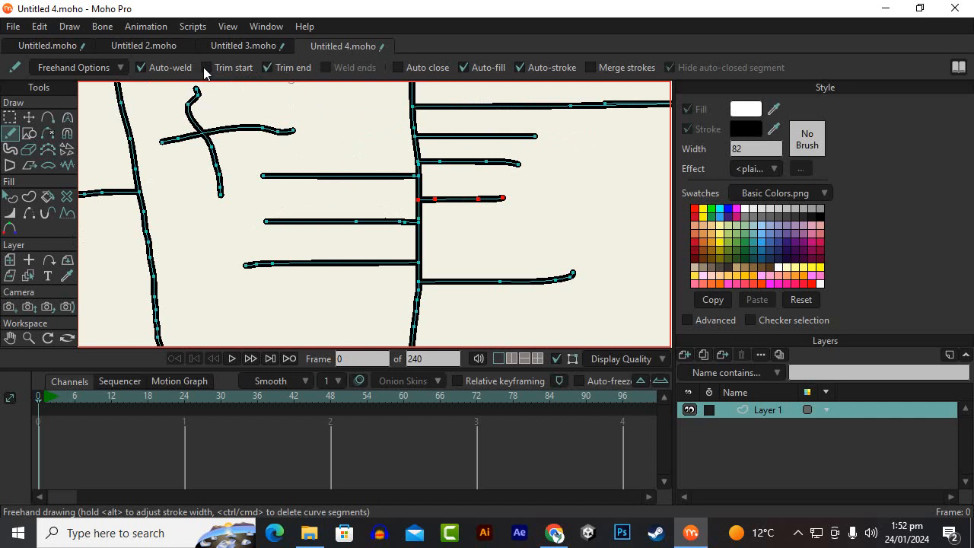
- Enable Auto close, draw a rounded shape with a gap between its ends below the trimmed strokes, and inspect the closing segment
{"action": "left_click", "coordinate": [402, 68]}
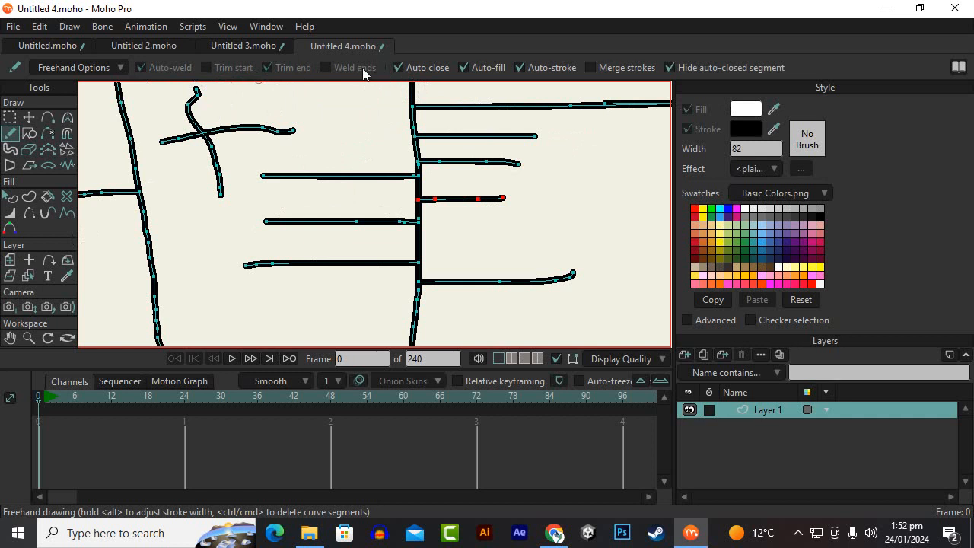
{"action": "scroll", "coordinate": [317, 153], "scroll_direction": "down", "scroll_amount": 5}
{"action": "mouse_move", "coordinate": [398, 229]}
{"action": "left_mouse_down"}
{"action": "mouse_move", "coordinate": [407, 186]}
{"action": "mouse_move", "coordinate": [424, 199]}
{"action": "mouse_move", "coordinate": [412, 242]}
{"action": "left_mouse_up"}
{"action": "scroll", "coordinate": [410, 265], "scroll_direction": "up", "scroll_amount": 5}
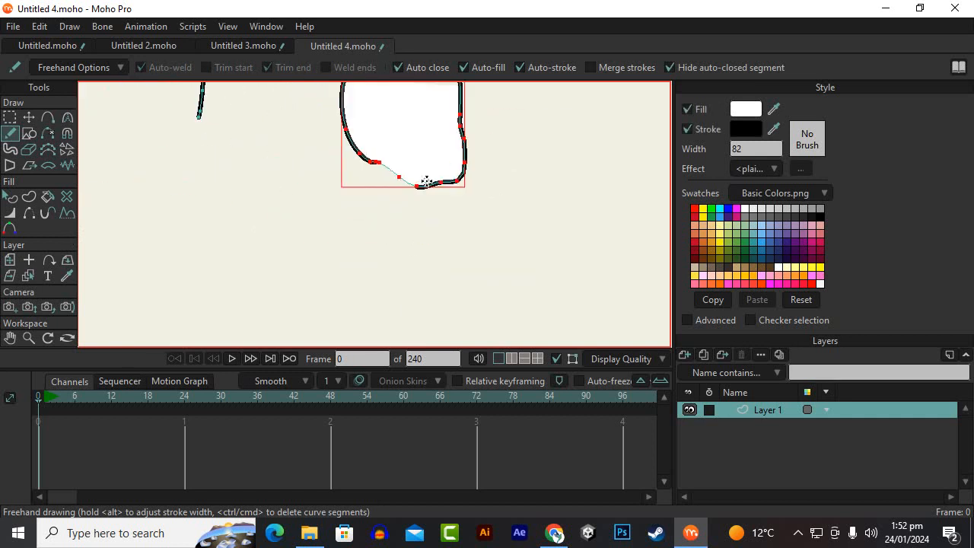
{"action": "scroll", "coordinate": [427, 181], "scroll_direction": "up", "scroll_amount": 3}
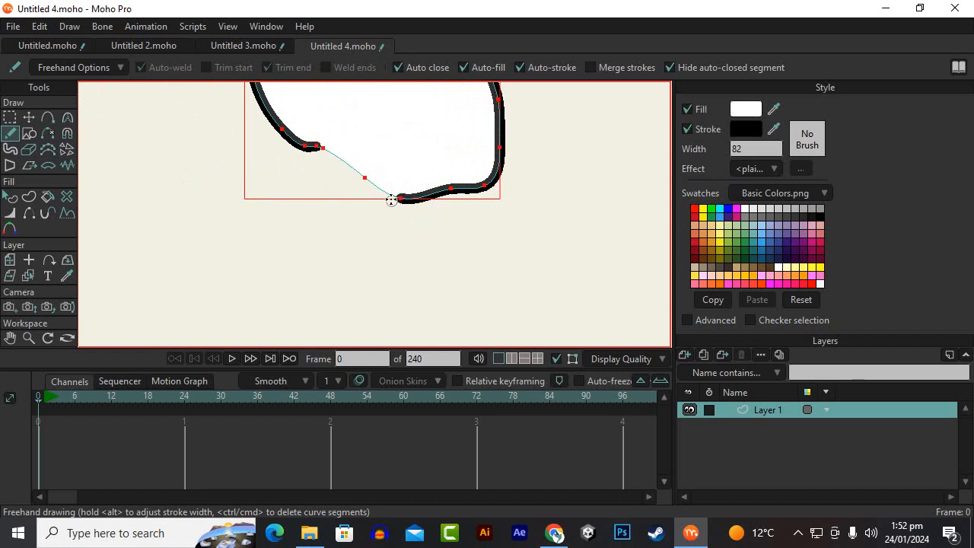
{"action": "scroll", "coordinate": [356, 206], "scroll_direction": "down", "scroll_amount": 3}
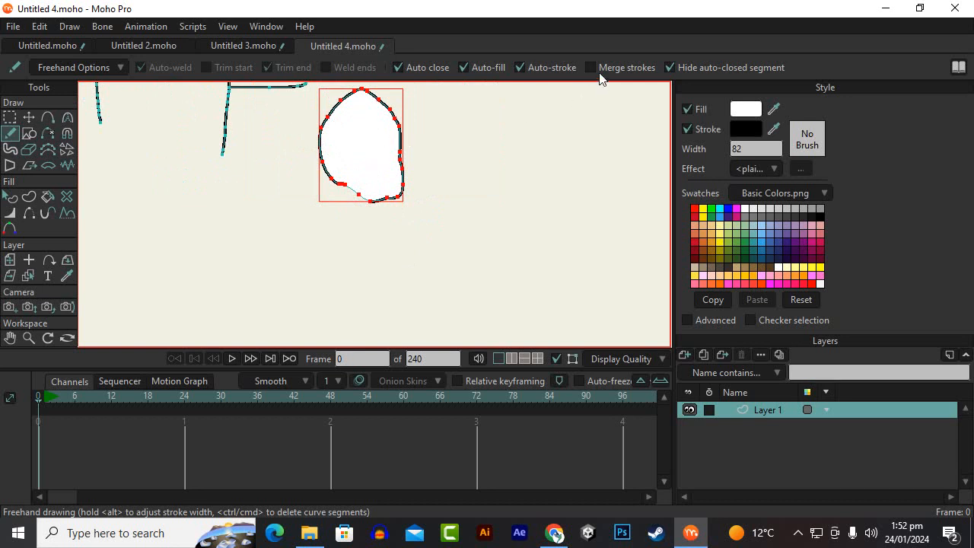
- Enable Merge strokes, draw a second rounded shape with a small gap beside the first, and inspect where its ends meet
{"action": "mouse_move", "coordinate": [446, 213]}
{"action": "left_mouse_down"}
{"action": "mouse_move", "coordinate": [483, 119]}
{"action": "mouse_move", "coordinate": [536, 208]}
{"action": "mouse_move", "coordinate": [488, 238]}
{"action": "mouse_move", "coordinate": [453, 219]}
{"action": "left_mouse_up"}
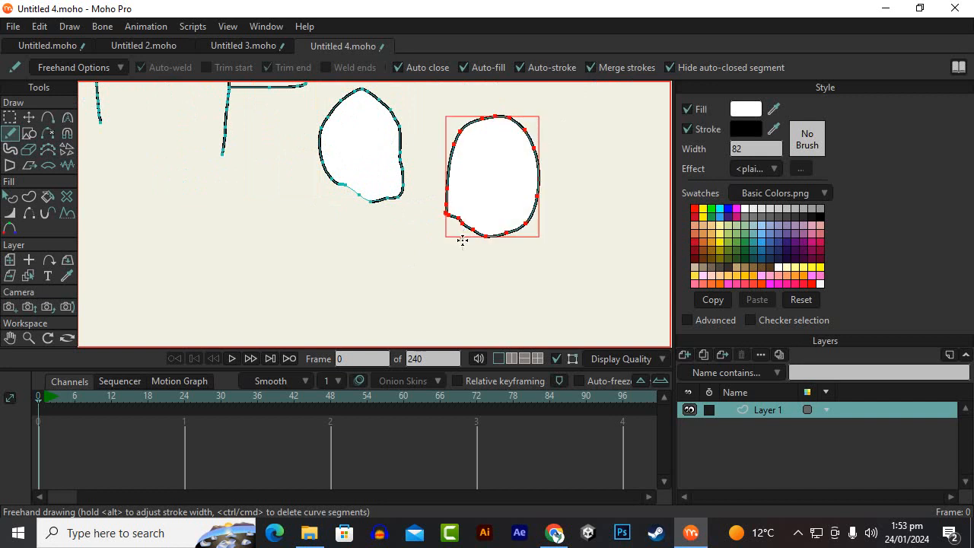
{"action": "scroll", "coordinate": [462, 239], "scroll_direction": "up", "scroll_amount": 3}
{"action": "scroll", "coordinate": [460, 216], "scroll_direction": "up", "scroll_amount": 3}
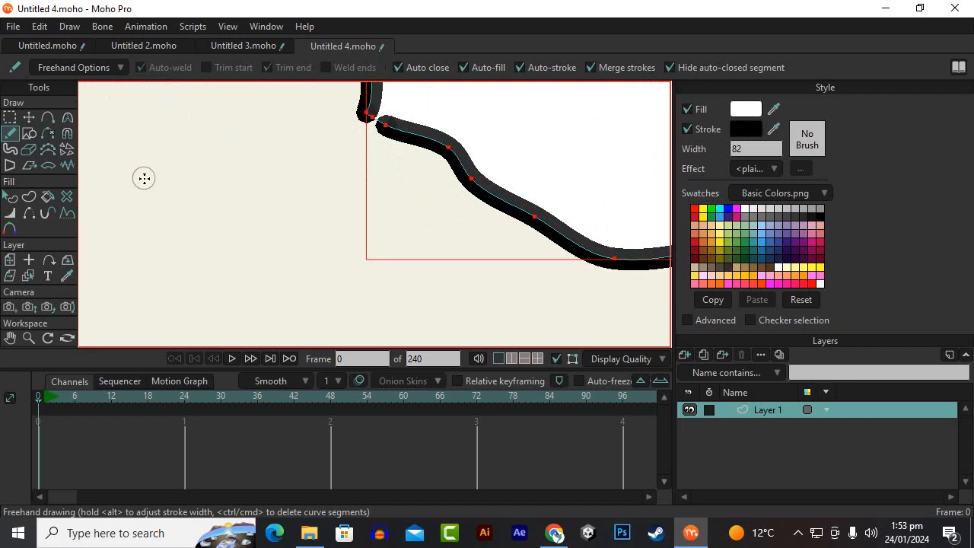
{"action": "scroll", "coordinate": [193, 171], "scroll_direction": "down", "scroll_amount": 2}
{"action": "scroll", "coordinate": [194, 171], "scroll_direction": "down", "scroll_amount": 6}
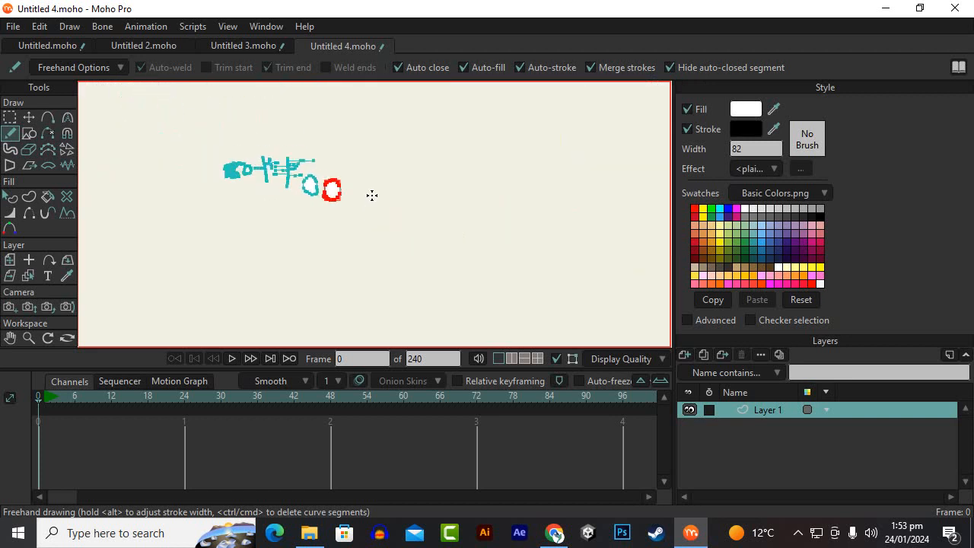
{"action": "scroll", "coordinate": [381, 213], "scroll_direction": "up", "scroll_amount": 6}
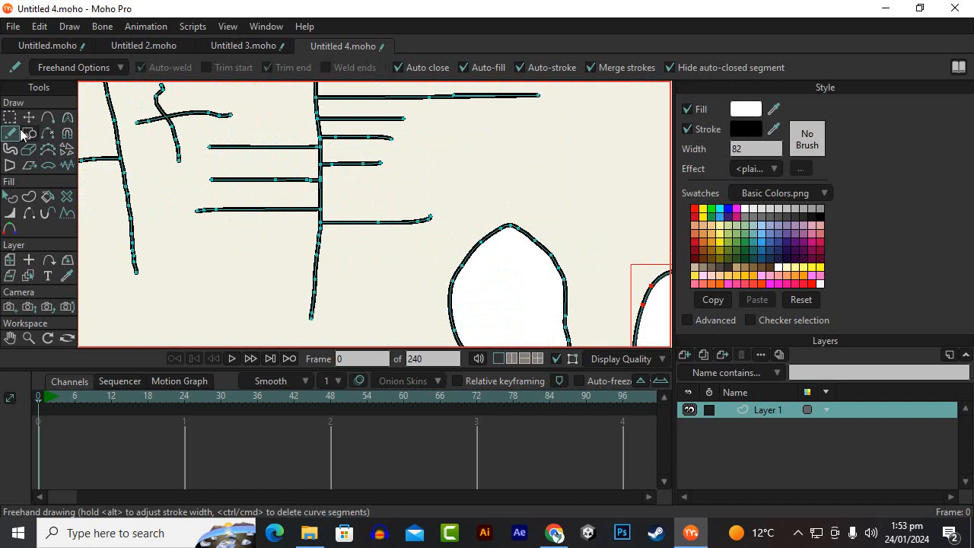
{"action": "scroll", "coordinate": [395, 184], "scroll_direction": "down", "scroll_amount": 6}
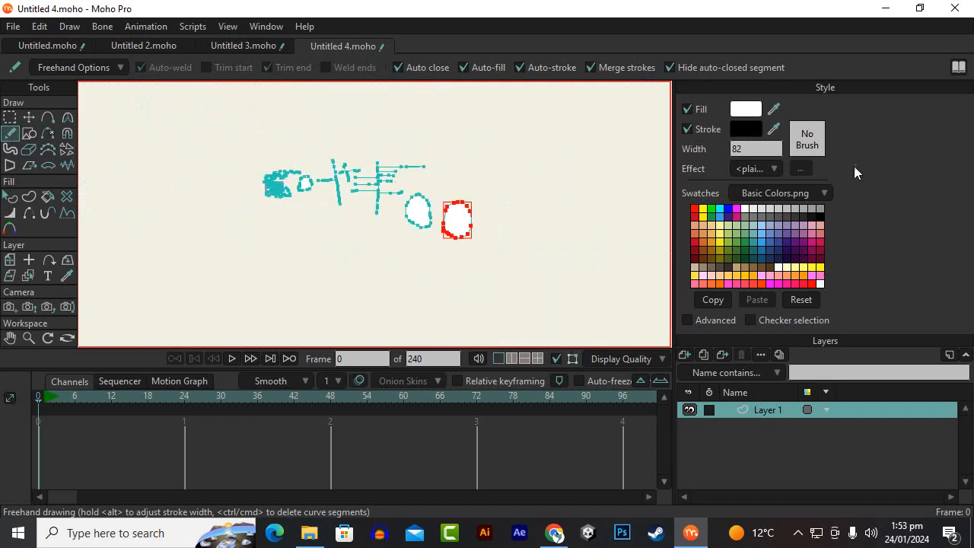
- Set the stroke brush to Brush501.png in the brush settings
{"action": "left_click", "coordinate": [798, 144]}
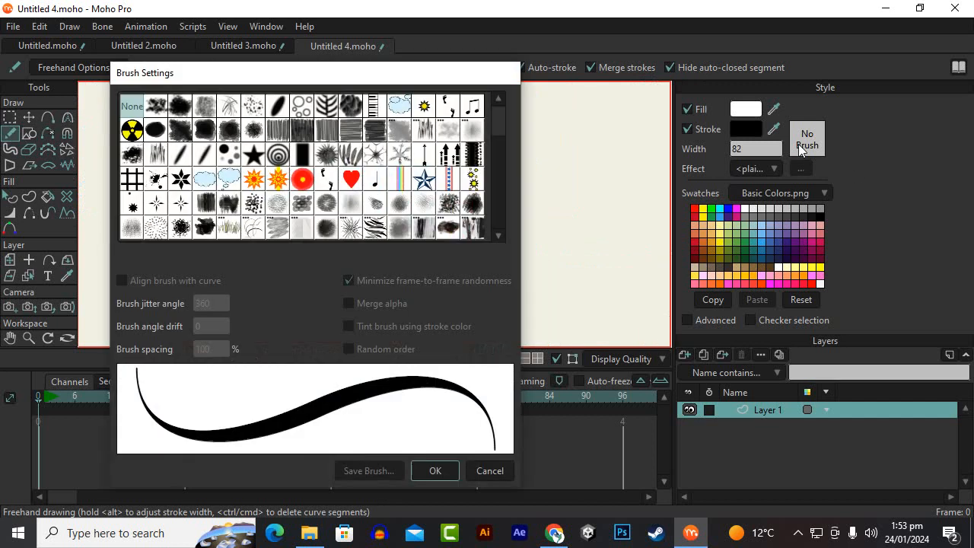
{"action": "mouse_move", "coordinate": [235, 76]}
{"action": "left_mouse_down"}
{"action": "mouse_move", "coordinate": [452, 117]}
{"action": "mouse_move", "coordinate": [482, 114]}
{"action": "left_mouse_up"}
{"action": "left_click", "coordinate": [403, 146]}
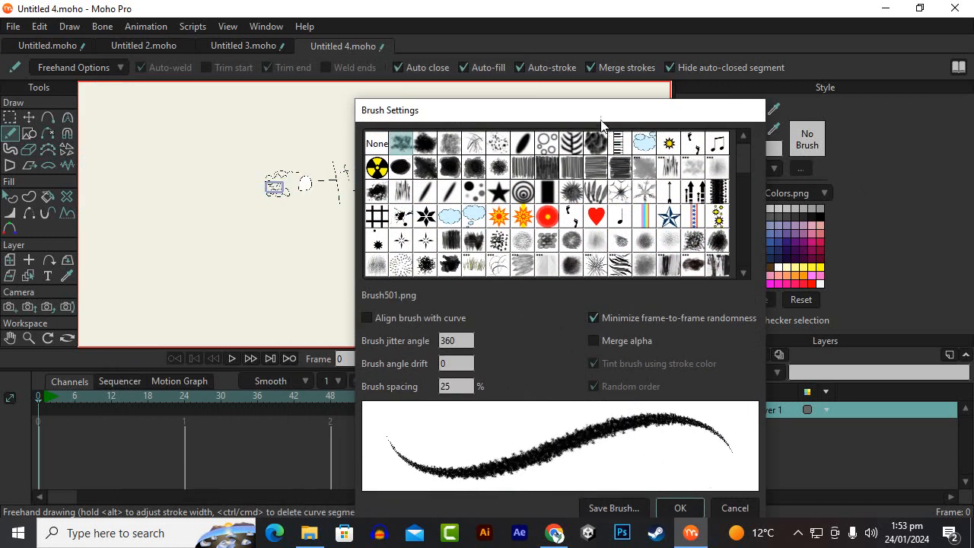
{"action": "left_click_drag", "start_coordinate": [600, 111], "coordinate": [574, 42]}
{"action": "left_click", "coordinate": [651, 435]}
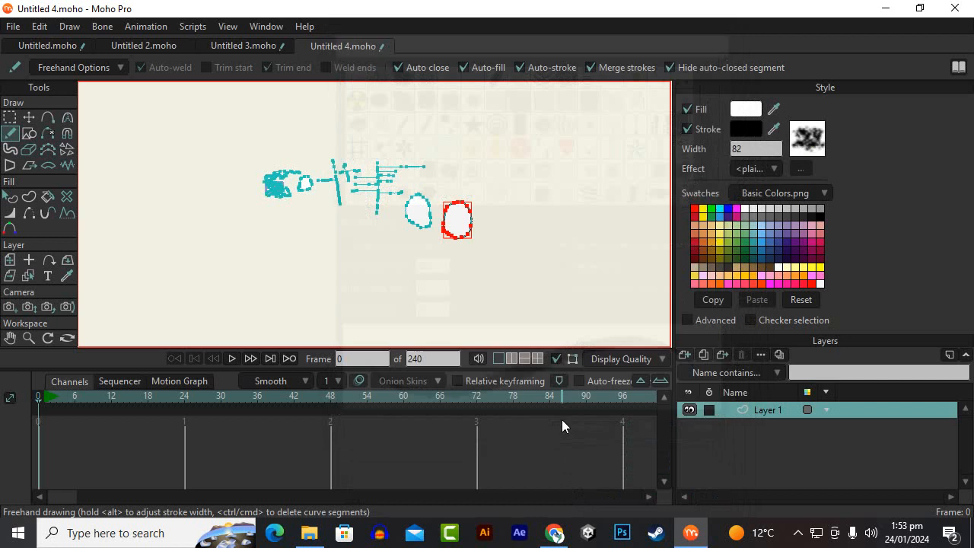
- Draw a wavy freehand stroke with the textured brush and inspect its rough edges up close
{"action": "scroll", "coordinate": [320, 257], "scroll_direction": "up", "scroll_amount": 6}
{"action": "mouse_move", "coordinate": [237, 246]}
{"action": "left_mouse_down"}
{"action": "mouse_move", "coordinate": [285, 207]}
{"action": "mouse_move", "coordinate": [345, 205]}
{"action": "mouse_move", "coordinate": [378, 233]}
{"action": "mouse_move", "coordinate": [476, 179]}
{"action": "left_mouse_up"}
{"action": "scroll", "coordinate": [414, 238], "scroll_direction": "up", "scroll_amount": 4}
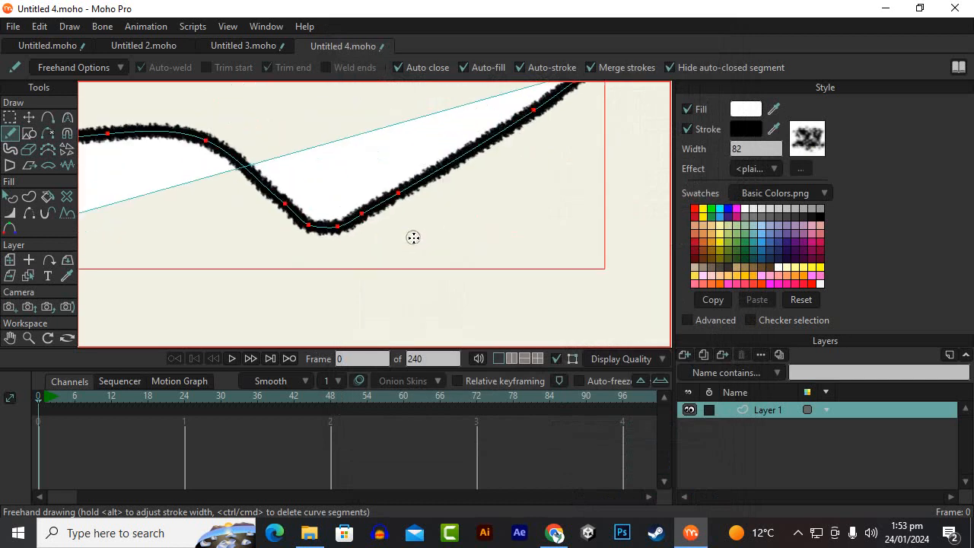
{"action": "scroll", "coordinate": [338, 190], "scroll_direction": "up", "scroll_amount": 4}
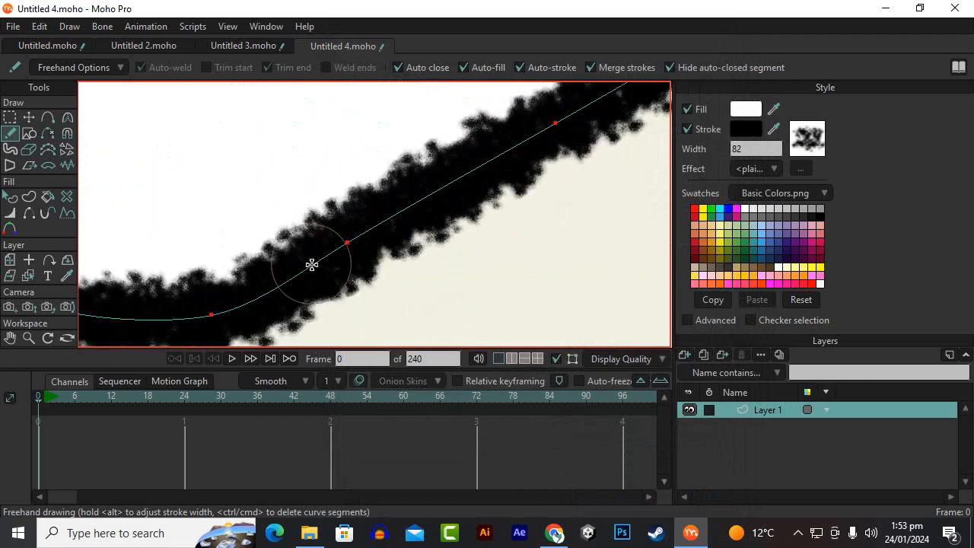
{"action": "scroll", "coordinate": [396, 232], "scroll_direction": "down", "scroll_amount": 3}
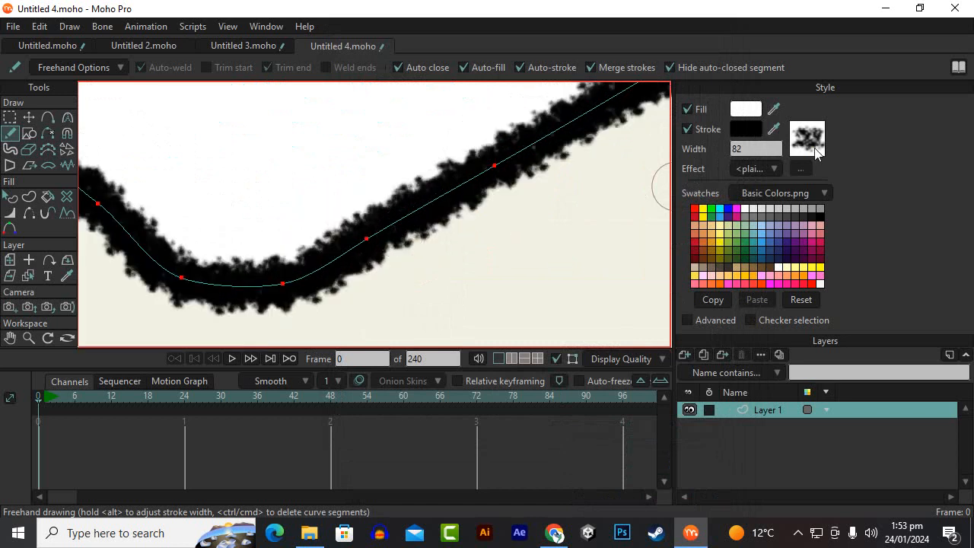
- Open the stroke's brush settings and try Brush503.png, Brush504.png and Brush505.png on the wavy stroke
{"action": "left_click", "coordinate": [817, 151]}
{"action": "left_click", "coordinate": [402, 74]}
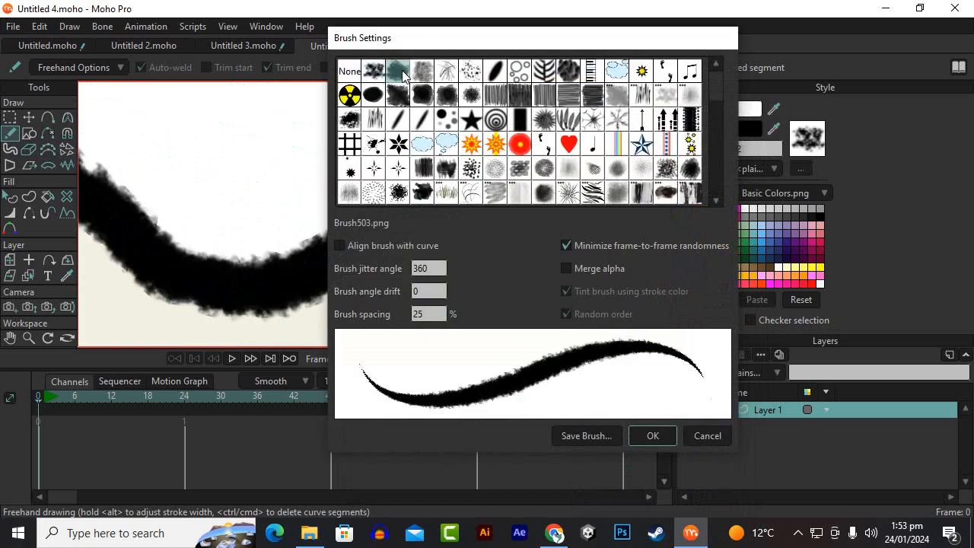
{"action": "left_click_drag", "start_coordinate": [433, 39], "coordinate": [604, 48]}
{"action": "left_click", "coordinate": [595, 82]}
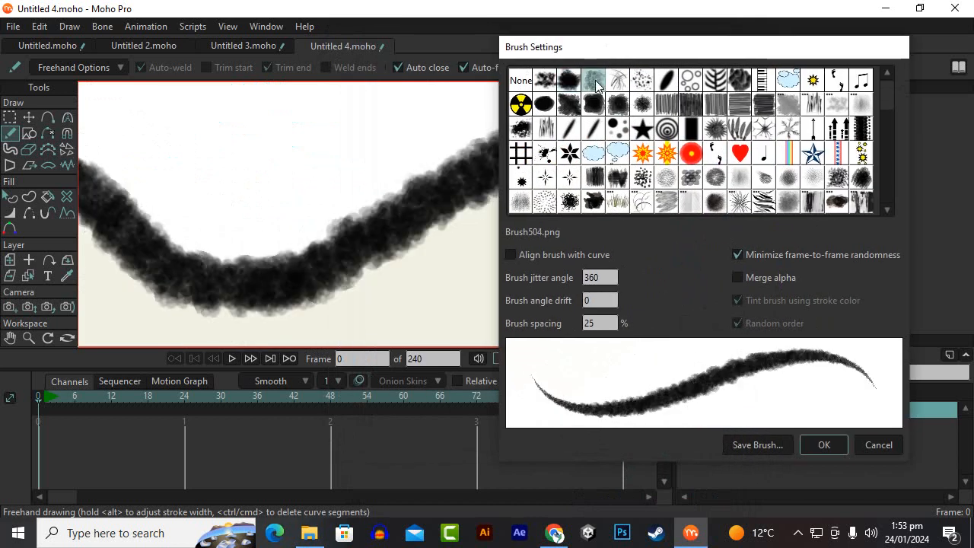
{"action": "left_click", "coordinate": [623, 93]}
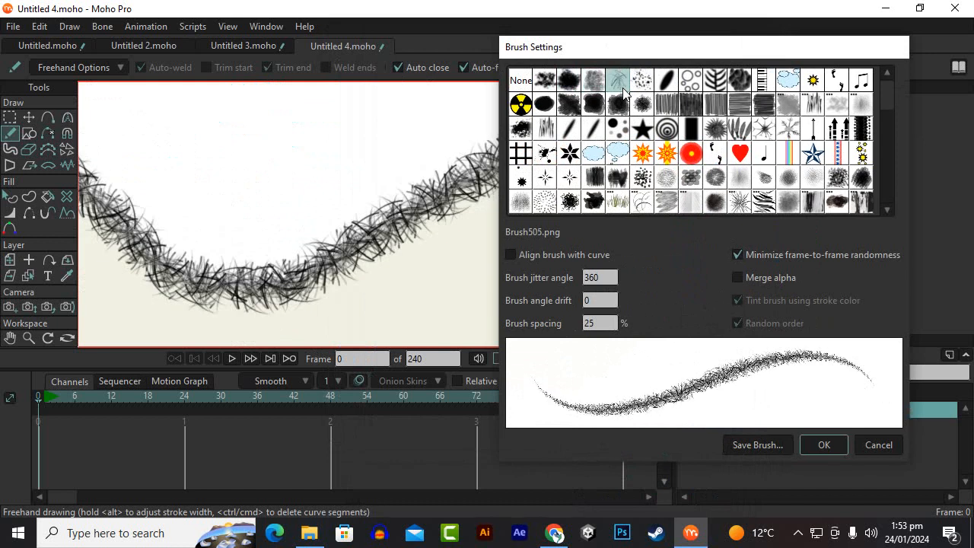
{"action": "scroll", "coordinate": [322, 251], "scroll_direction": "down", "scroll_amount": 6}
{"action": "scroll", "coordinate": [320, 252], "scroll_direction": "up", "scroll_amount": 3}
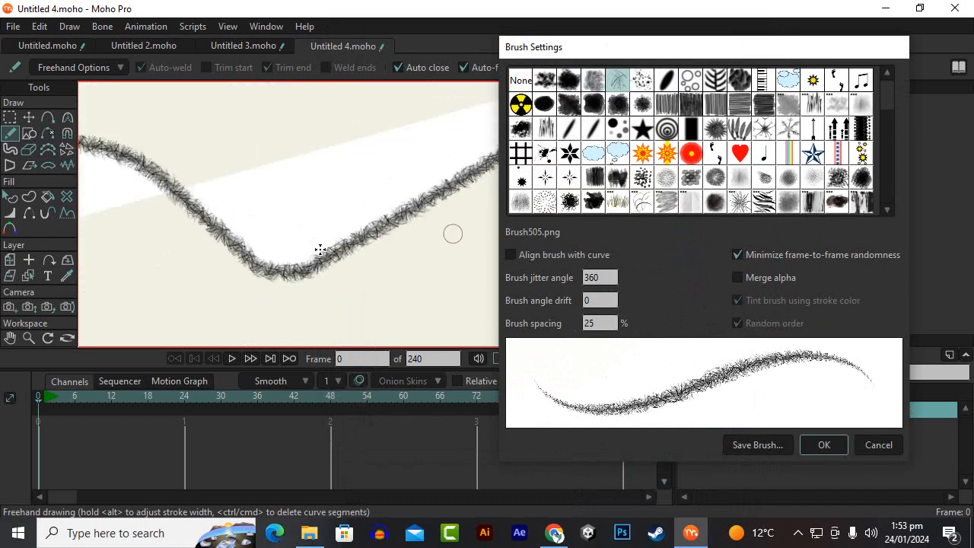
- Try the Brush508_0_0_5.png, Brush518_0_360_50.png and Brush502.png brushes on the wavy stroke, along with the ring and leaf-like patterns
{"action": "left_click", "coordinate": [684, 90]}
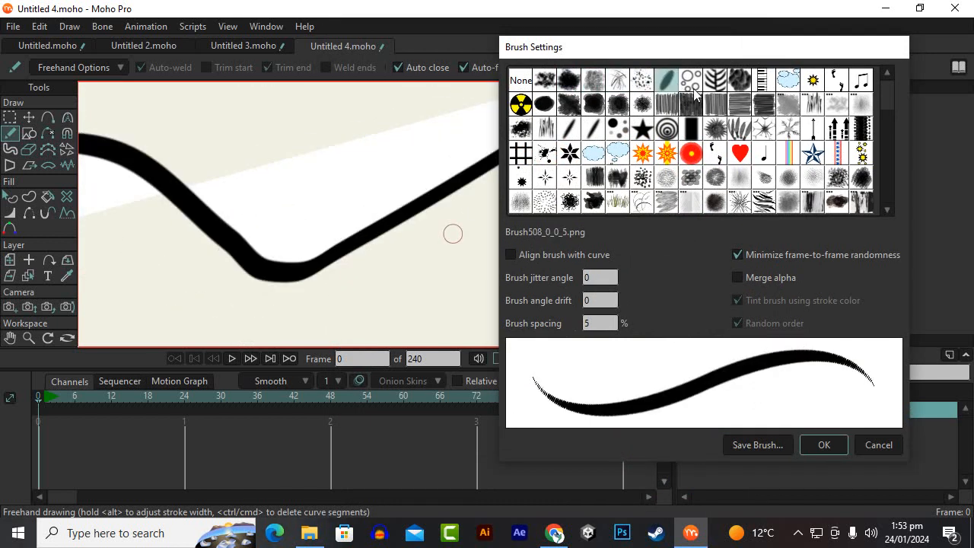
{"action": "left_click", "coordinate": [694, 87]}
{"action": "left_click", "coordinate": [716, 86]}
{"action": "left_click", "coordinate": [735, 81]}
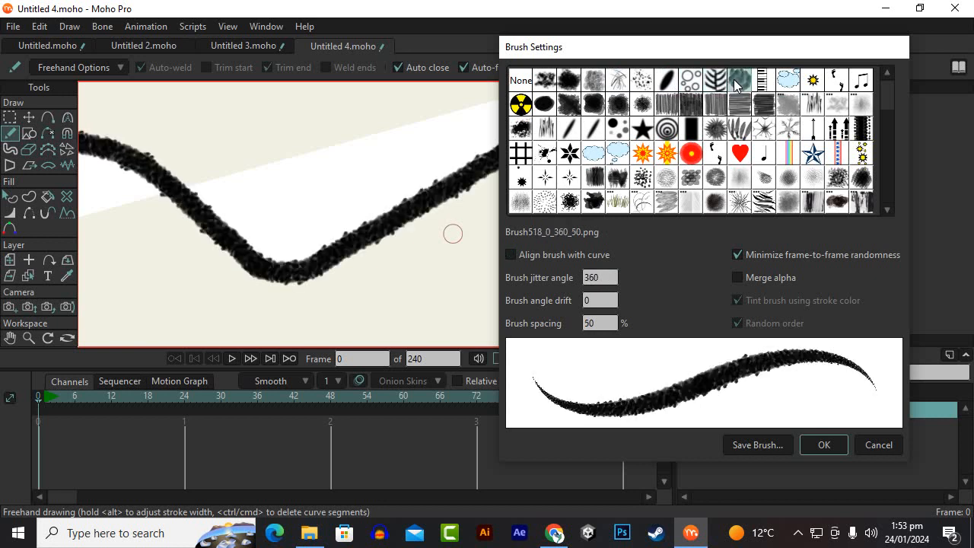
{"action": "left_click", "coordinate": [523, 111]}
{"action": "left_click", "coordinate": [519, 129]}
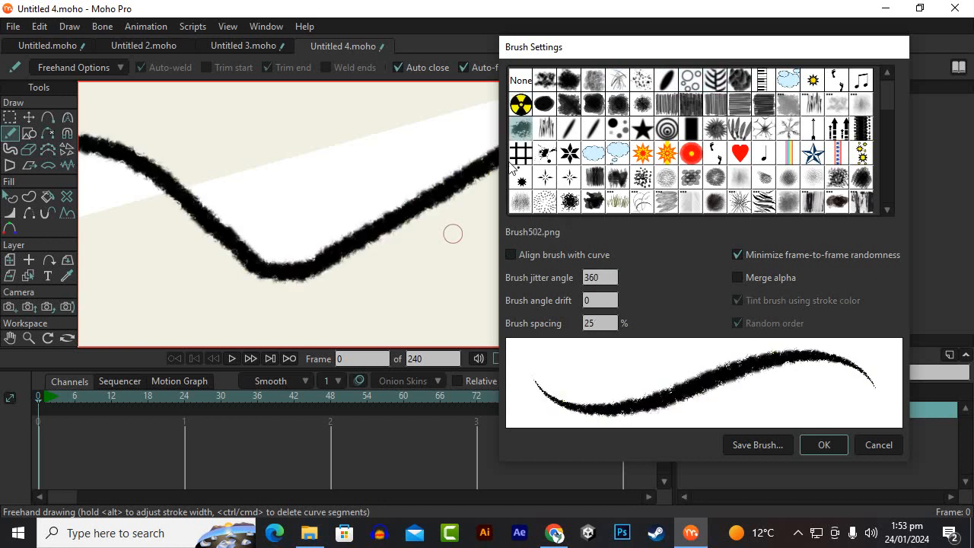
- Try the red-dot Brush535_0_0_200.png, the heart, the speckled Brush560_0_270_55.png and the soft Brush570_1_360_65.png on the stroke
{"action": "left_click", "coordinate": [519, 162]}
{"action": "left_click", "coordinate": [690, 156]}
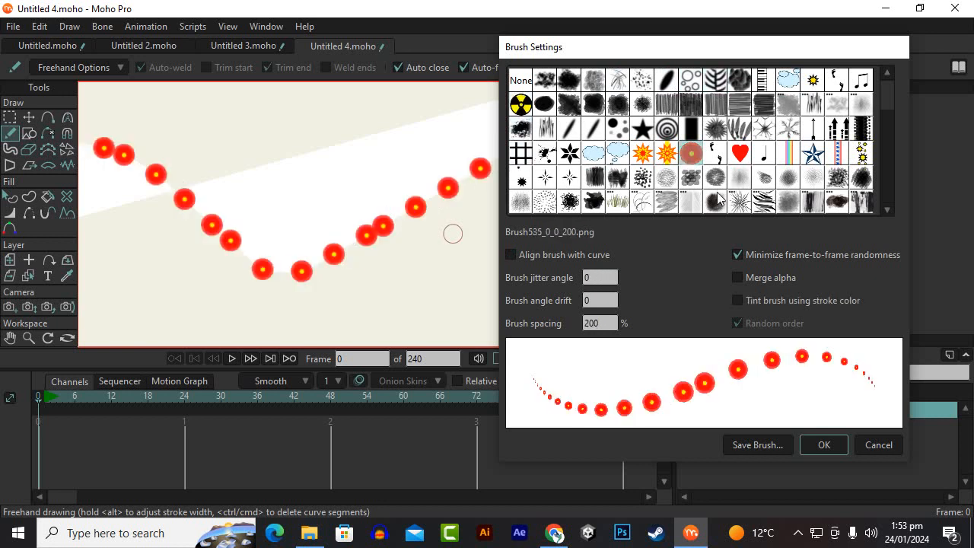
{"action": "left_click", "coordinate": [738, 157]}
{"action": "left_click", "coordinate": [639, 180]}
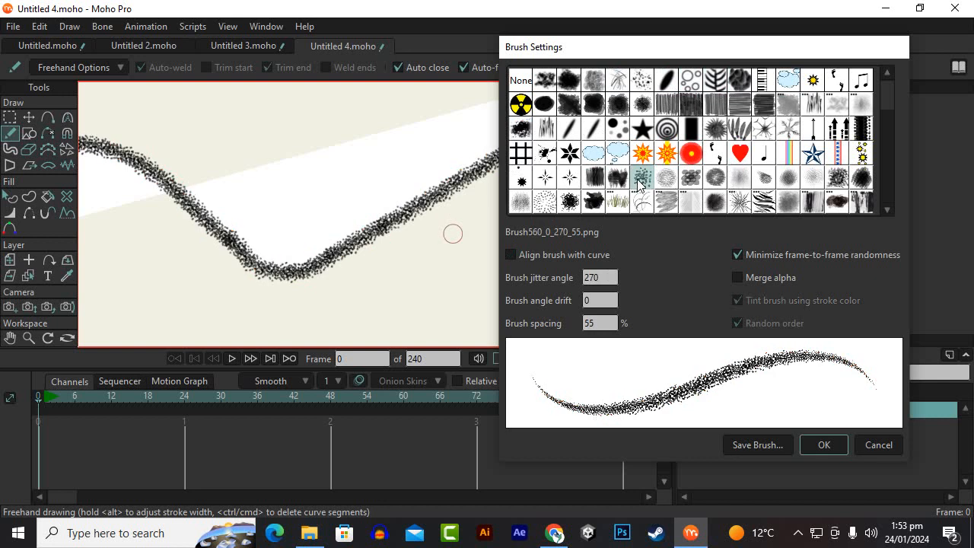
{"action": "left_click", "coordinate": [611, 180]}
{"action": "left_click", "coordinate": [562, 194]}
{"action": "left_click", "coordinate": [528, 200]}
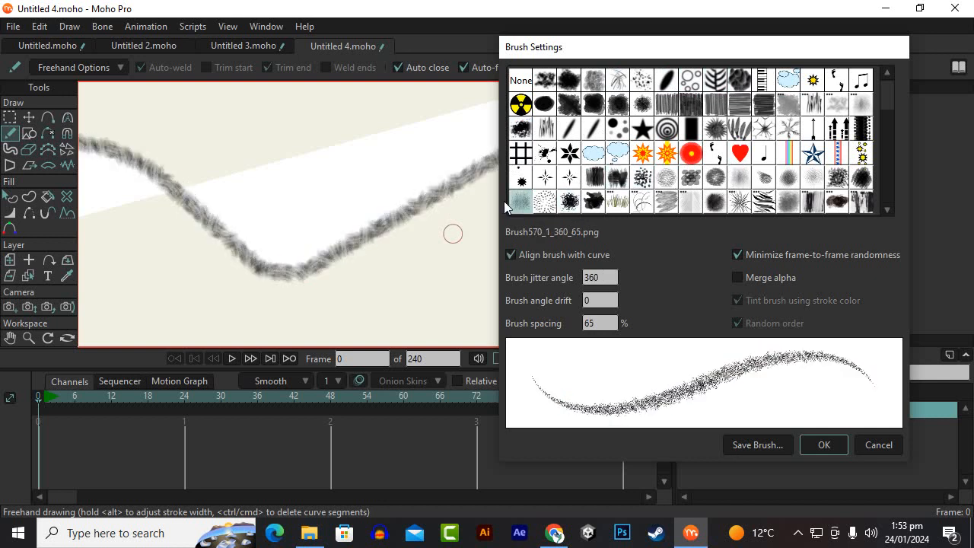
- Try the CK Ink Soft Smash, CK Ink Dense 3, Rainbow Lens and CK Ink Waterstroke brushes on the wavy stroke
{"action": "left_click", "coordinate": [789, 199]}
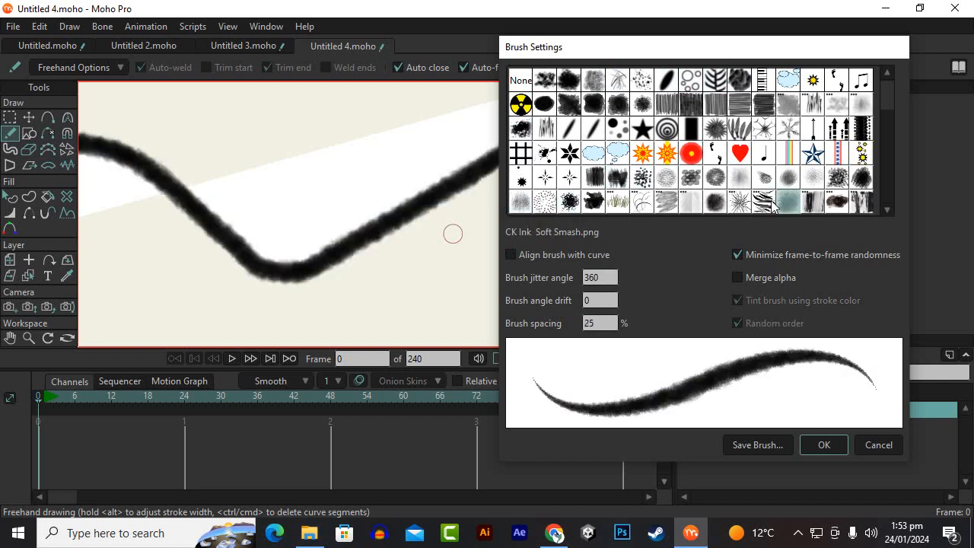
{"action": "left_click", "coordinate": [813, 202]}
{"action": "left_click", "coordinate": [840, 204]}
{"action": "left_click", "coordinate": [868, 204]}
{"action": "scroll", "coordinate": [797, 158], "scroll_direction": "down", "scroll_amount": 1}
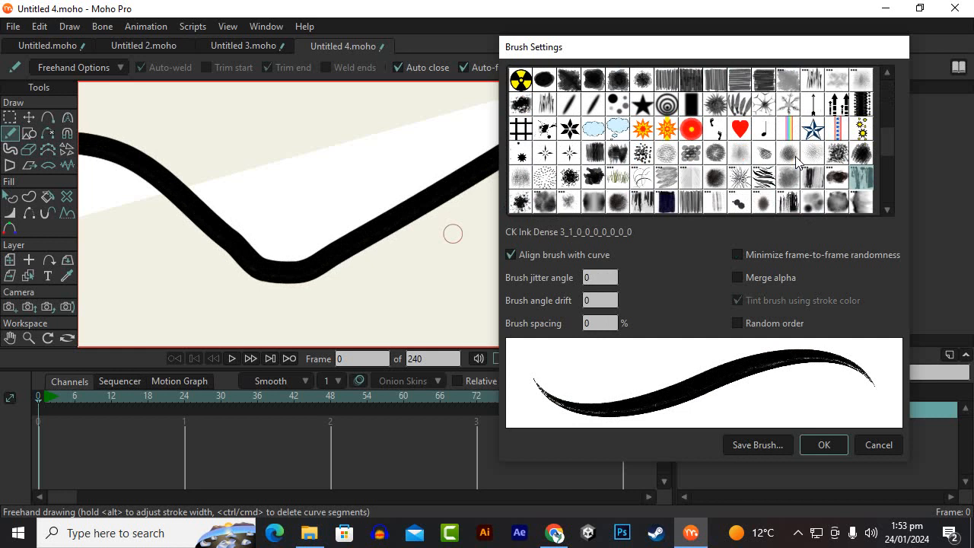
{"action": "scroll", "coordinate": [797, 159], "scroll_direction": "down", "scroll_amount": 1}
{"action": "left_click", "coordinate": [667, 202]}
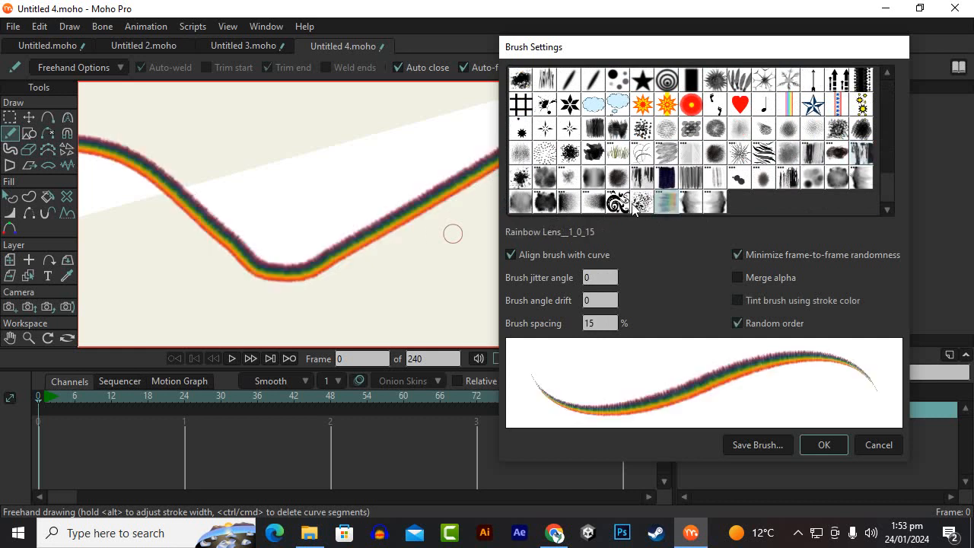
{"action": "left_click", "coordinate": [545, 203]}
{"action": "left_click", "coordinate": [522, 202]}
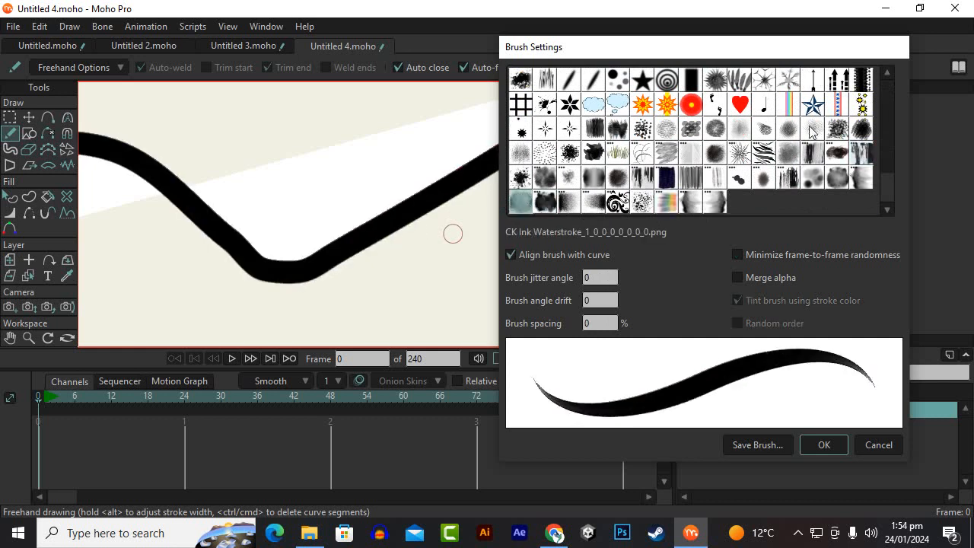
- Apply the arrow-patterned Brush523_1_0_100.png to the wavy stroke and view the whole shape
{"action": "left_click", "coordinate": [831, 84]}
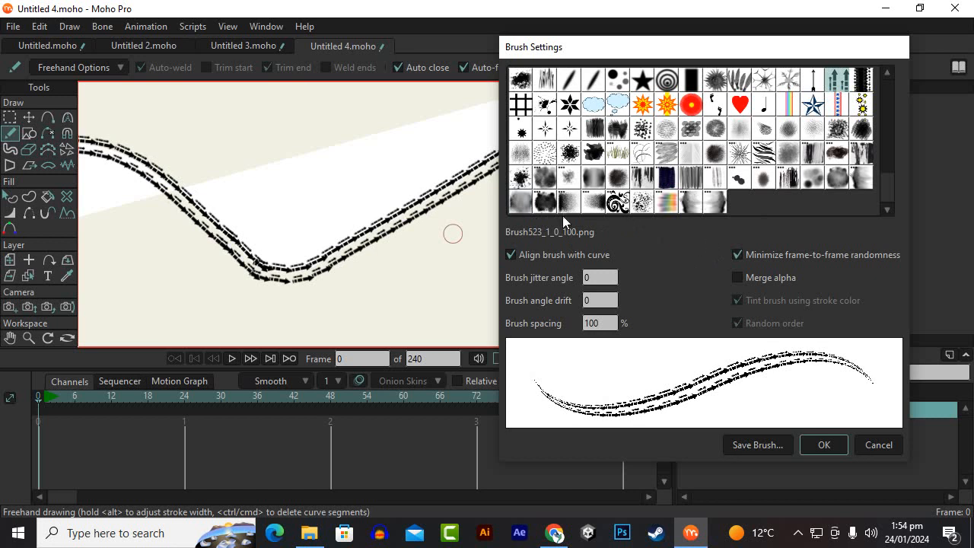
{"action": "left_click", "coordinate": [811, 444]}
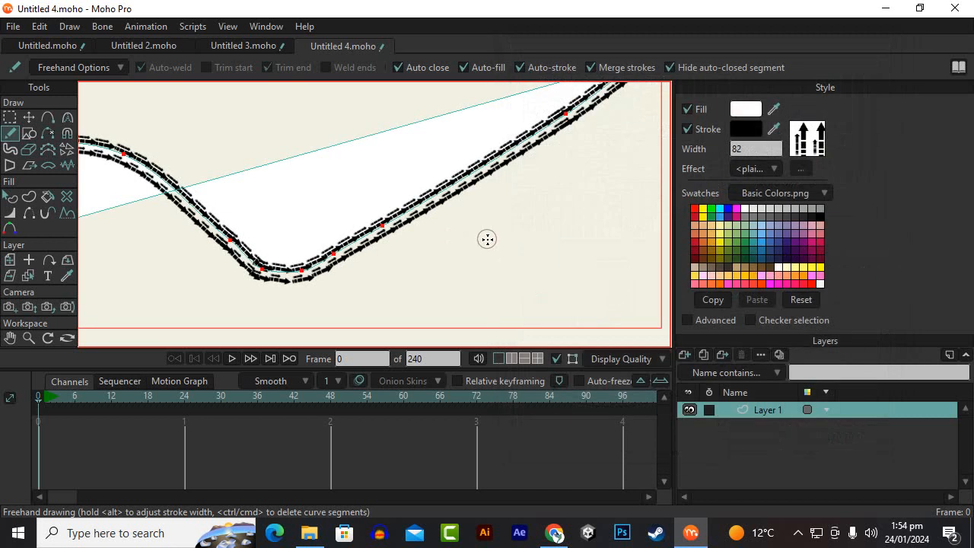
{"action": "scroll", "coordinate": [487, 239], "scroll_direction": "down", "scroll_amount": 3}
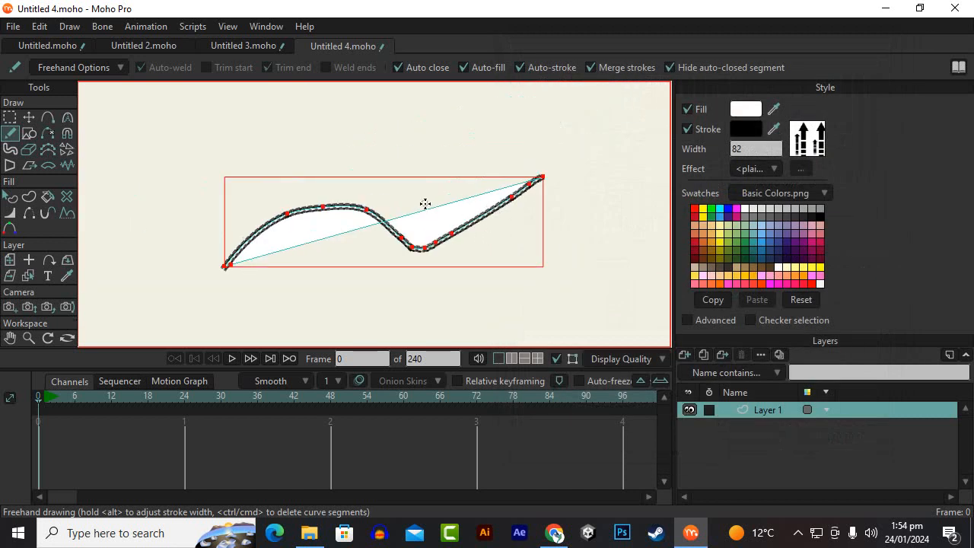